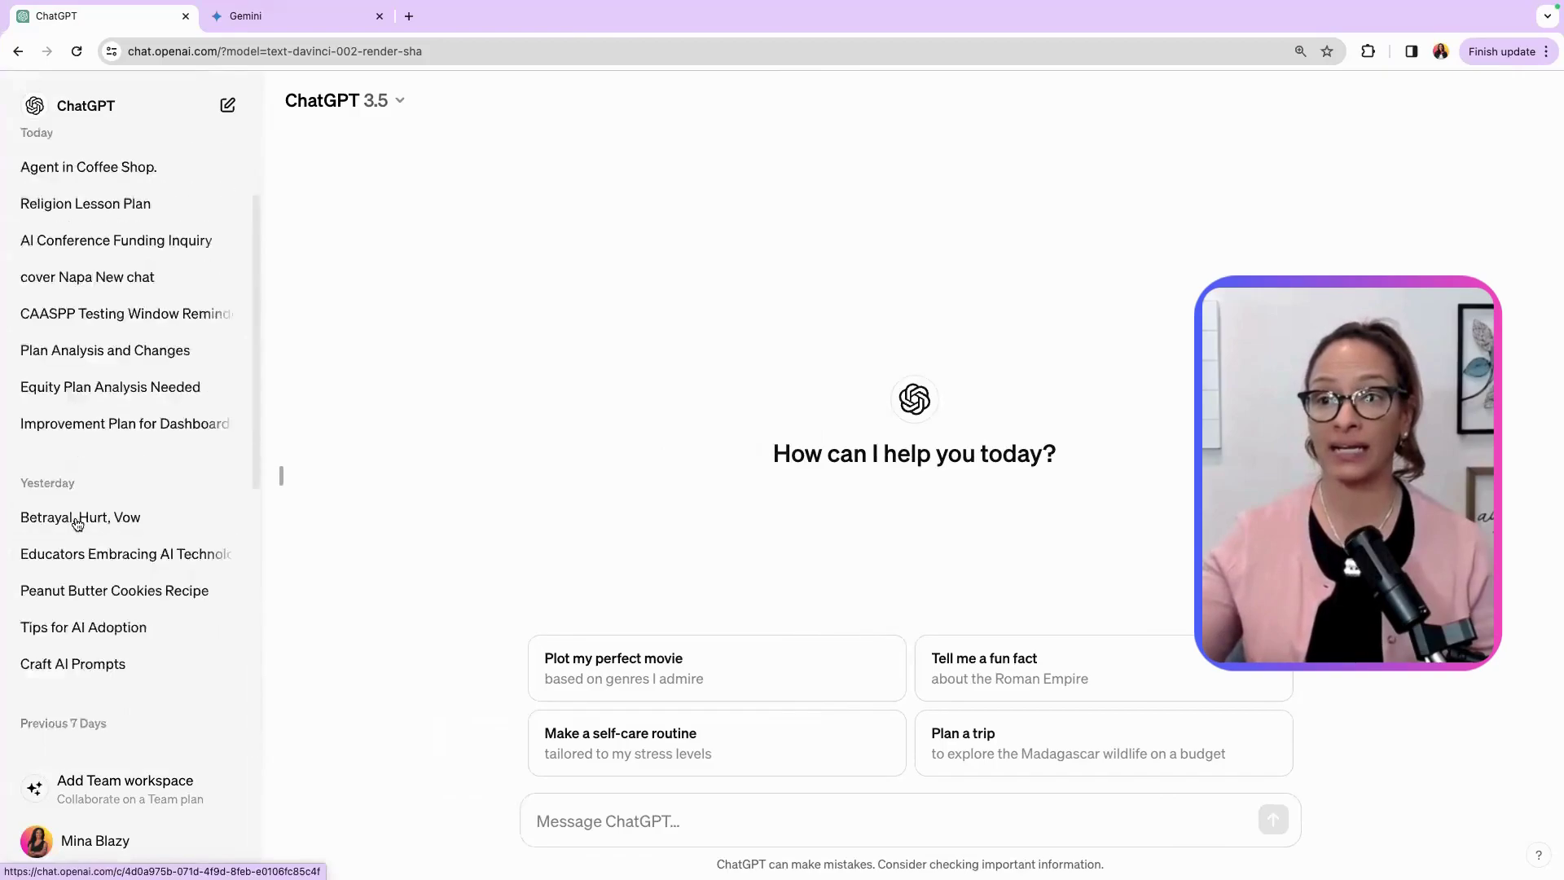
Start a new ChatGPT chat and hide the chat history sidebar
click(82, 840)
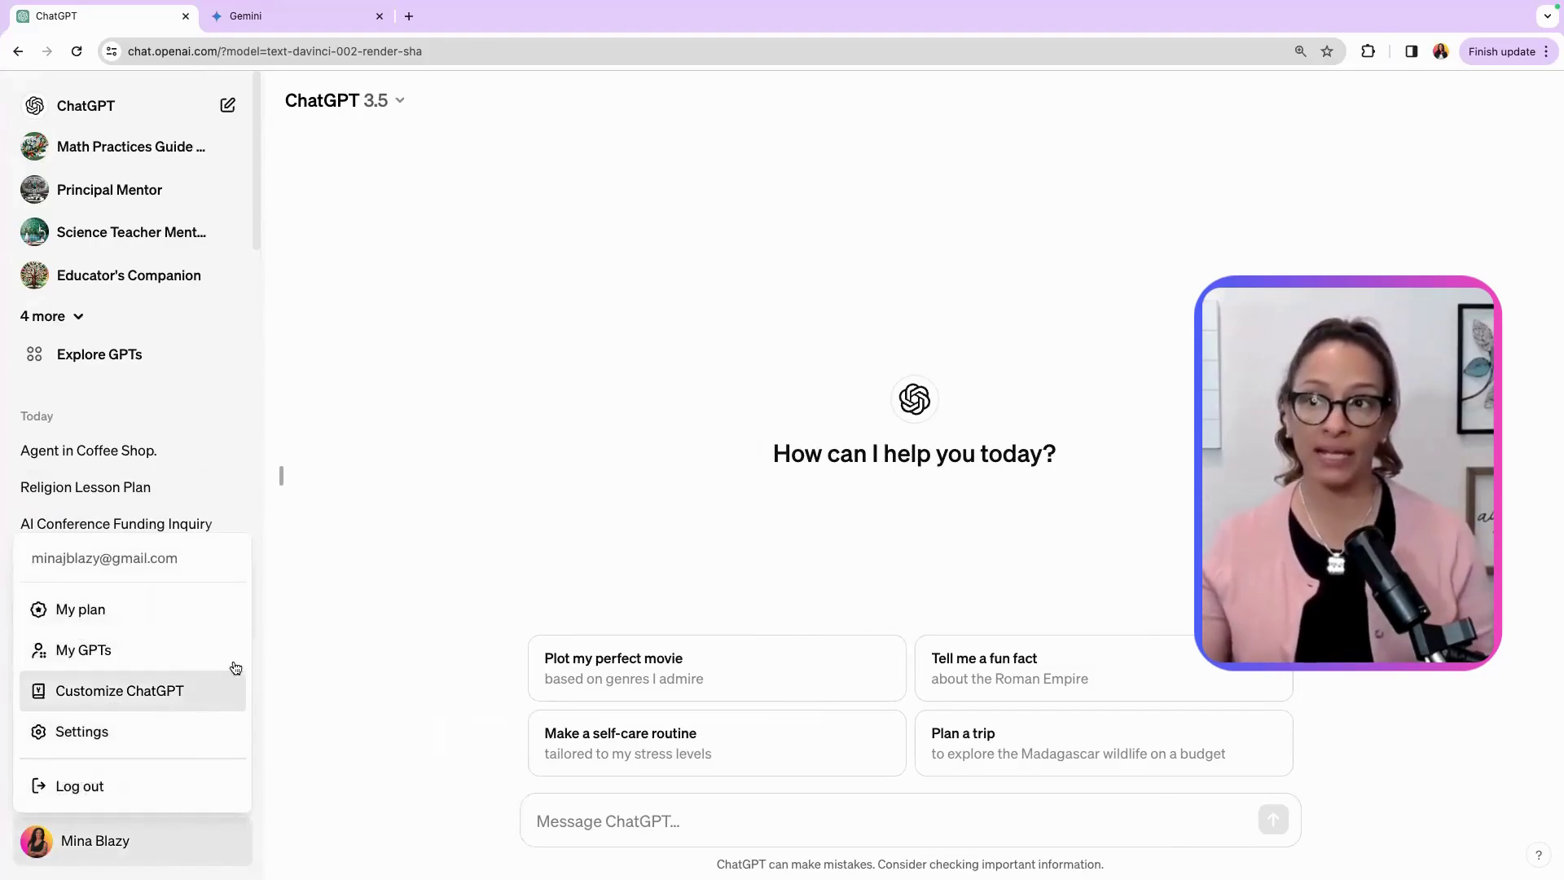
click(88, 107)
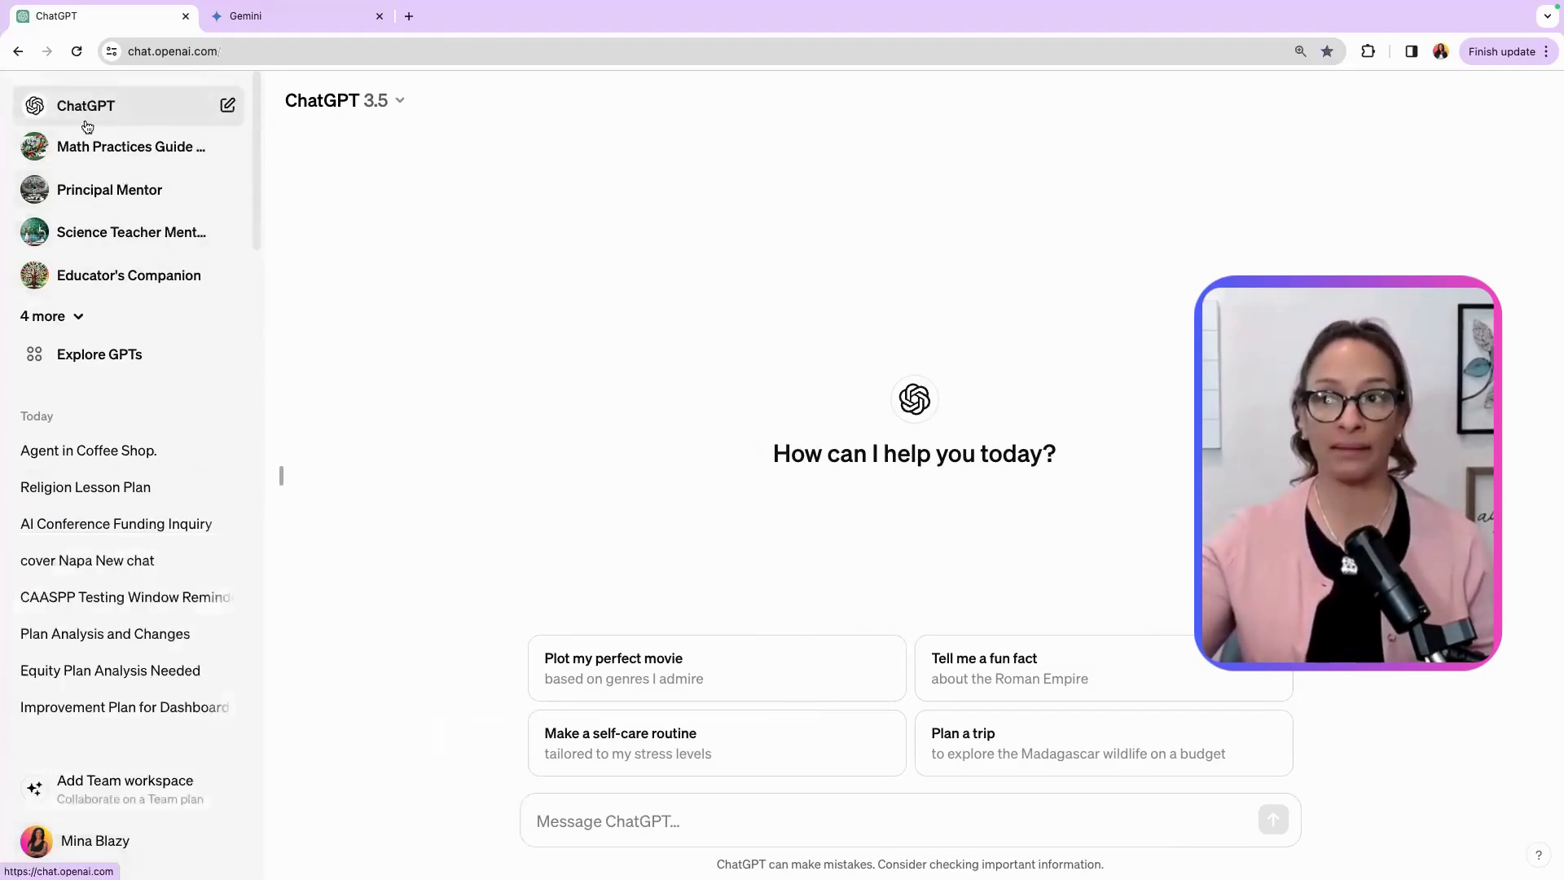
click(280, 475)
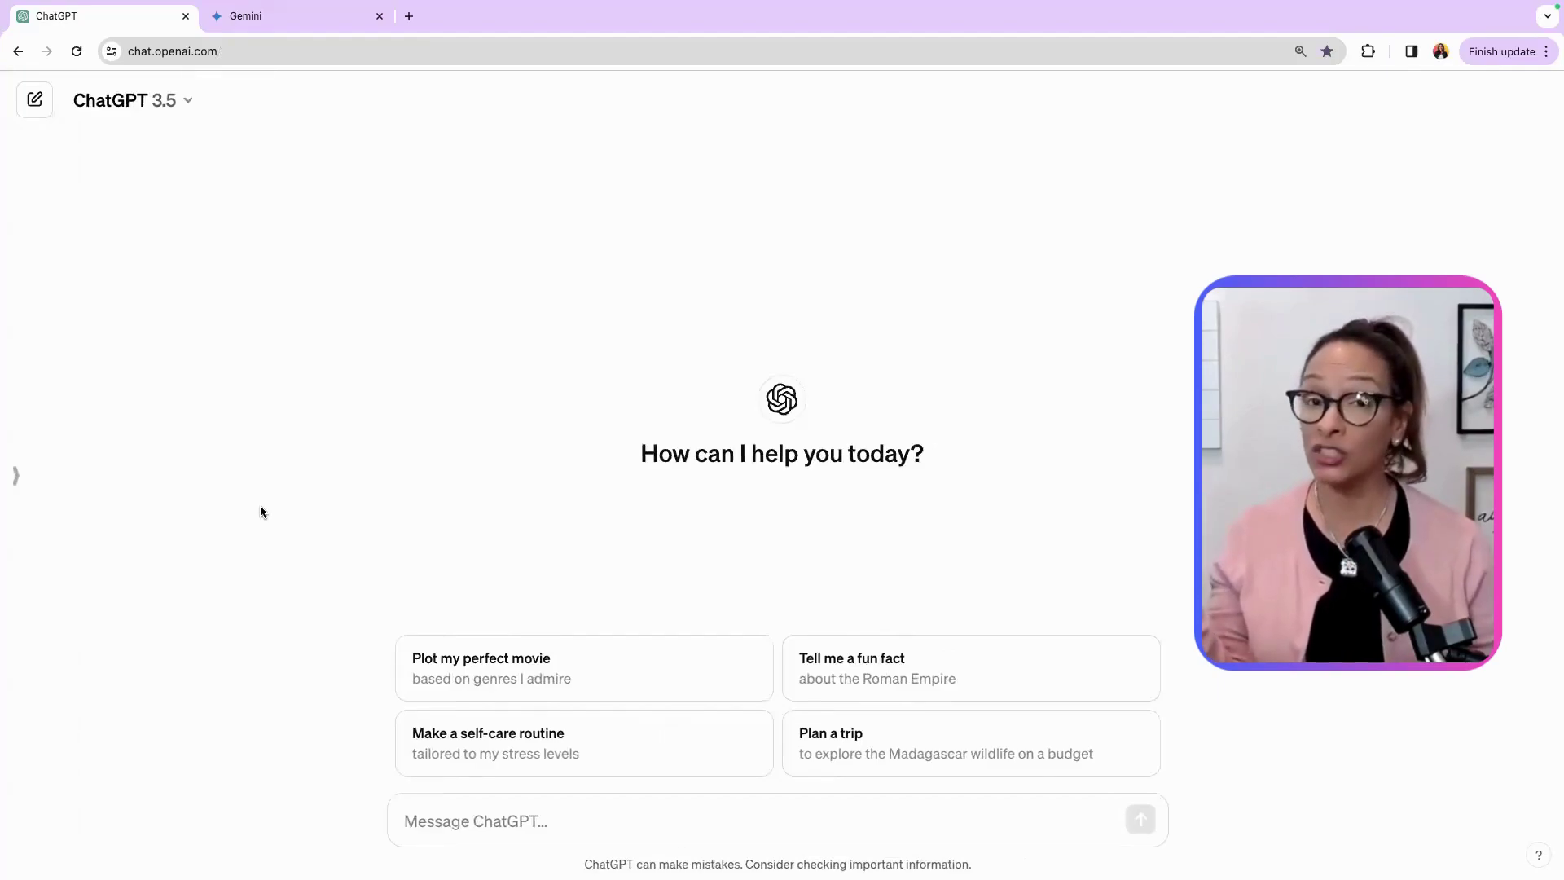
Ask ChatGPT 3.5 "Give me a recipe and directions for the best potato salad to bring to a barbecue." and review the reply
click(451, 830)
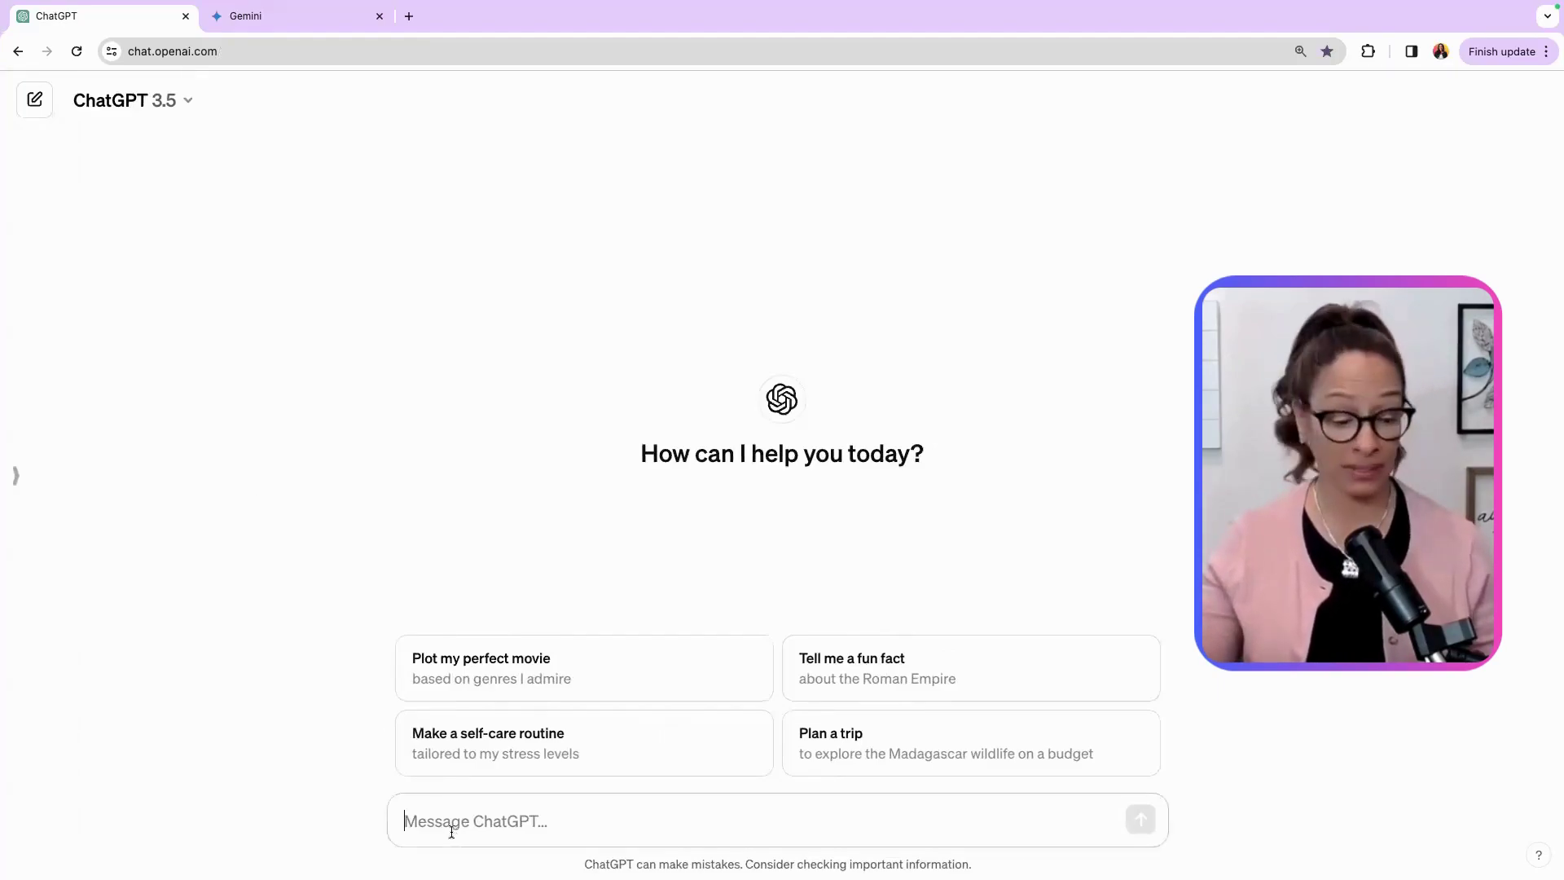
text(Give me a recipe and directions for the best potato salad to bring to a barbecue.)
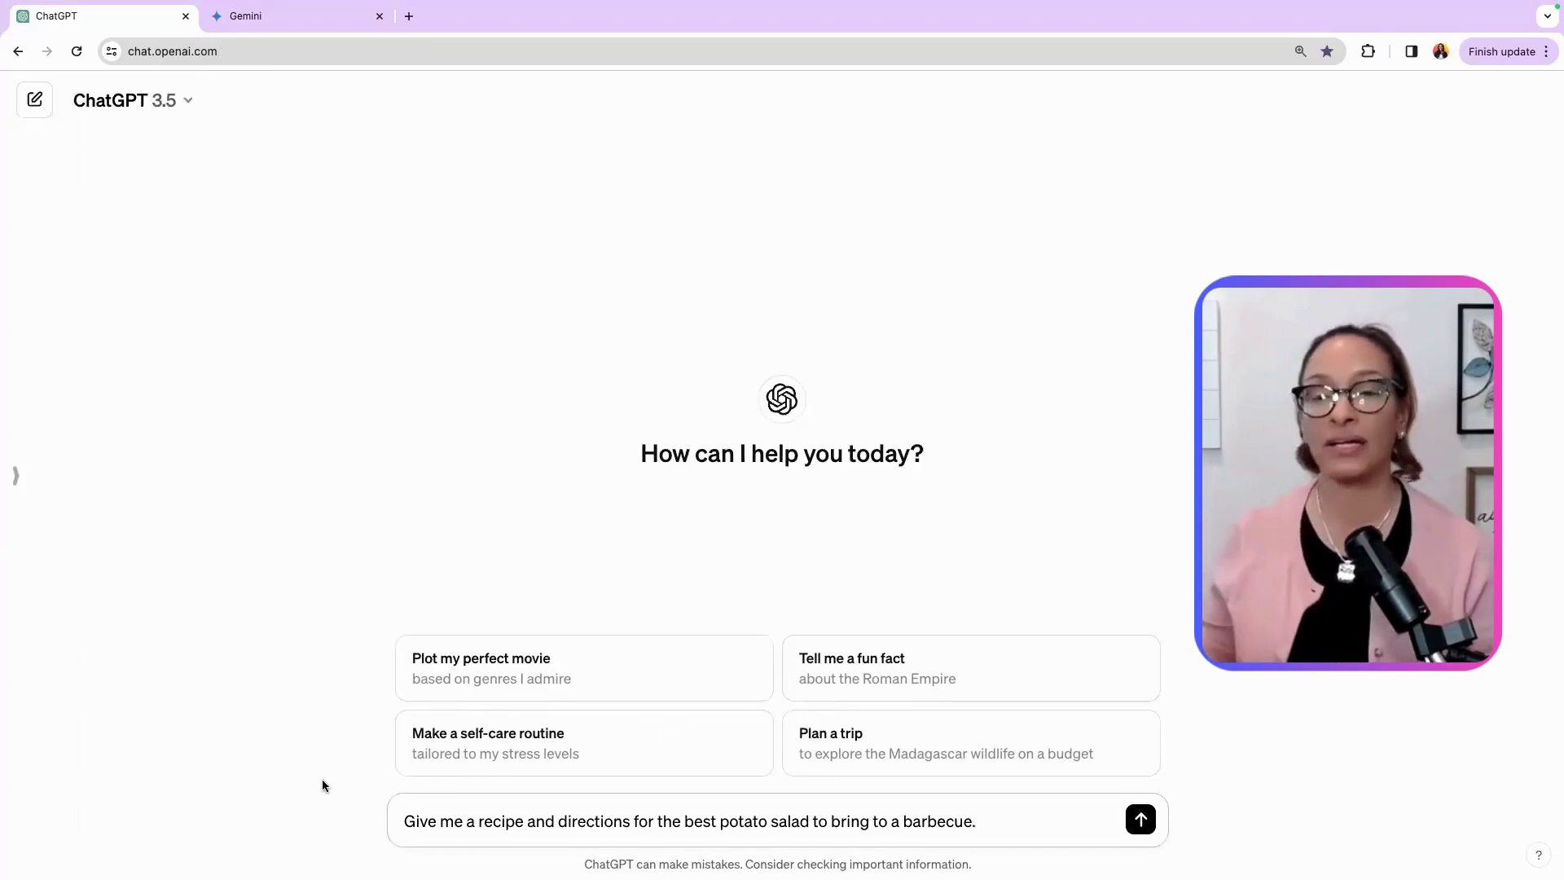
key(Return)
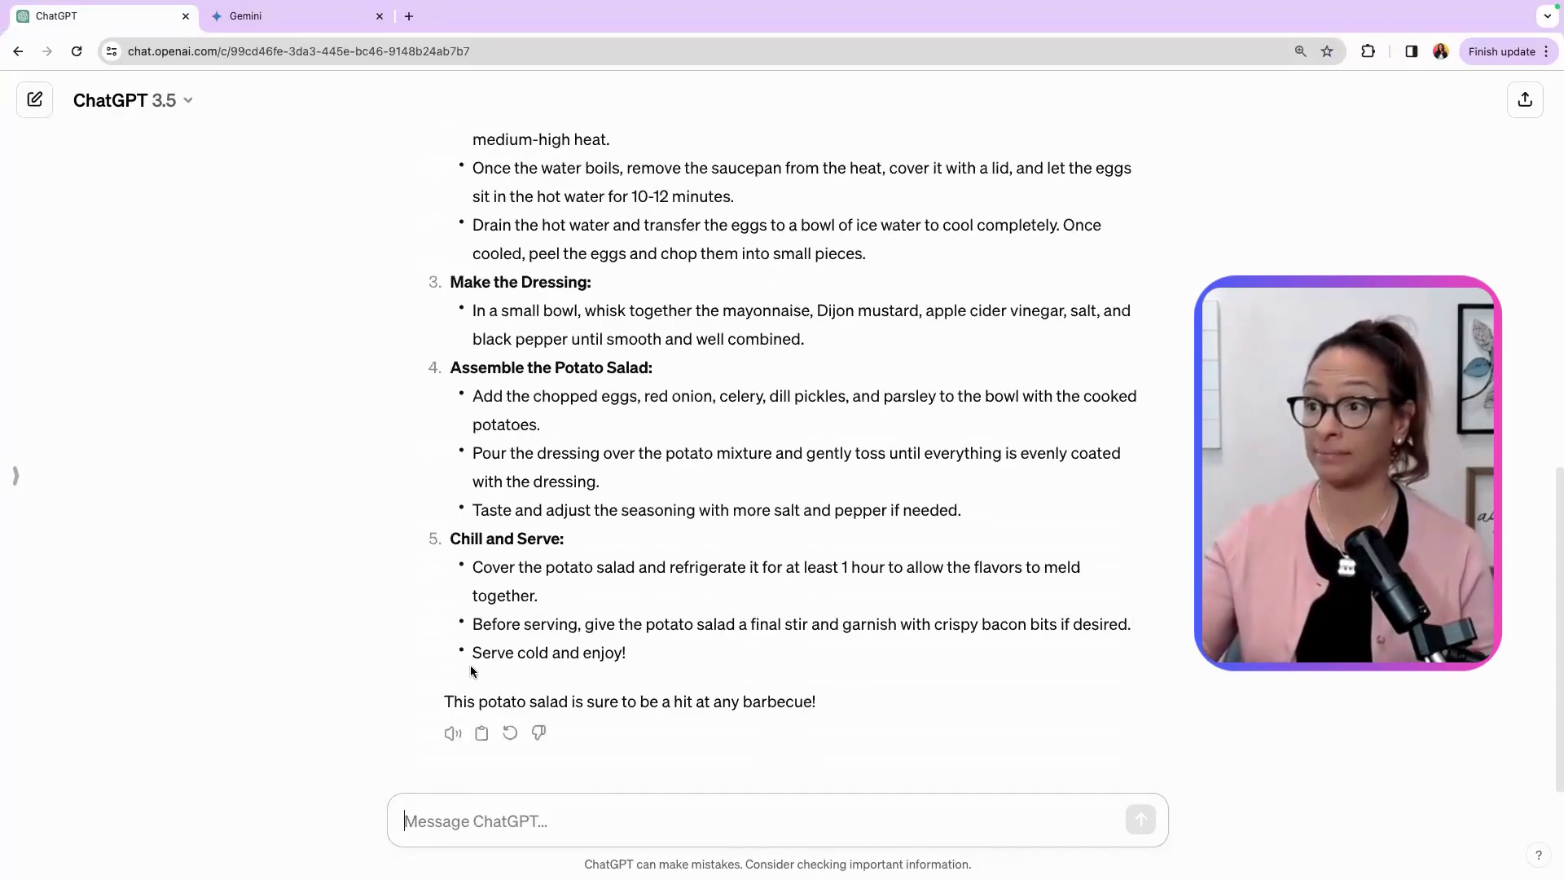
scroll(373, 667, up, 15)
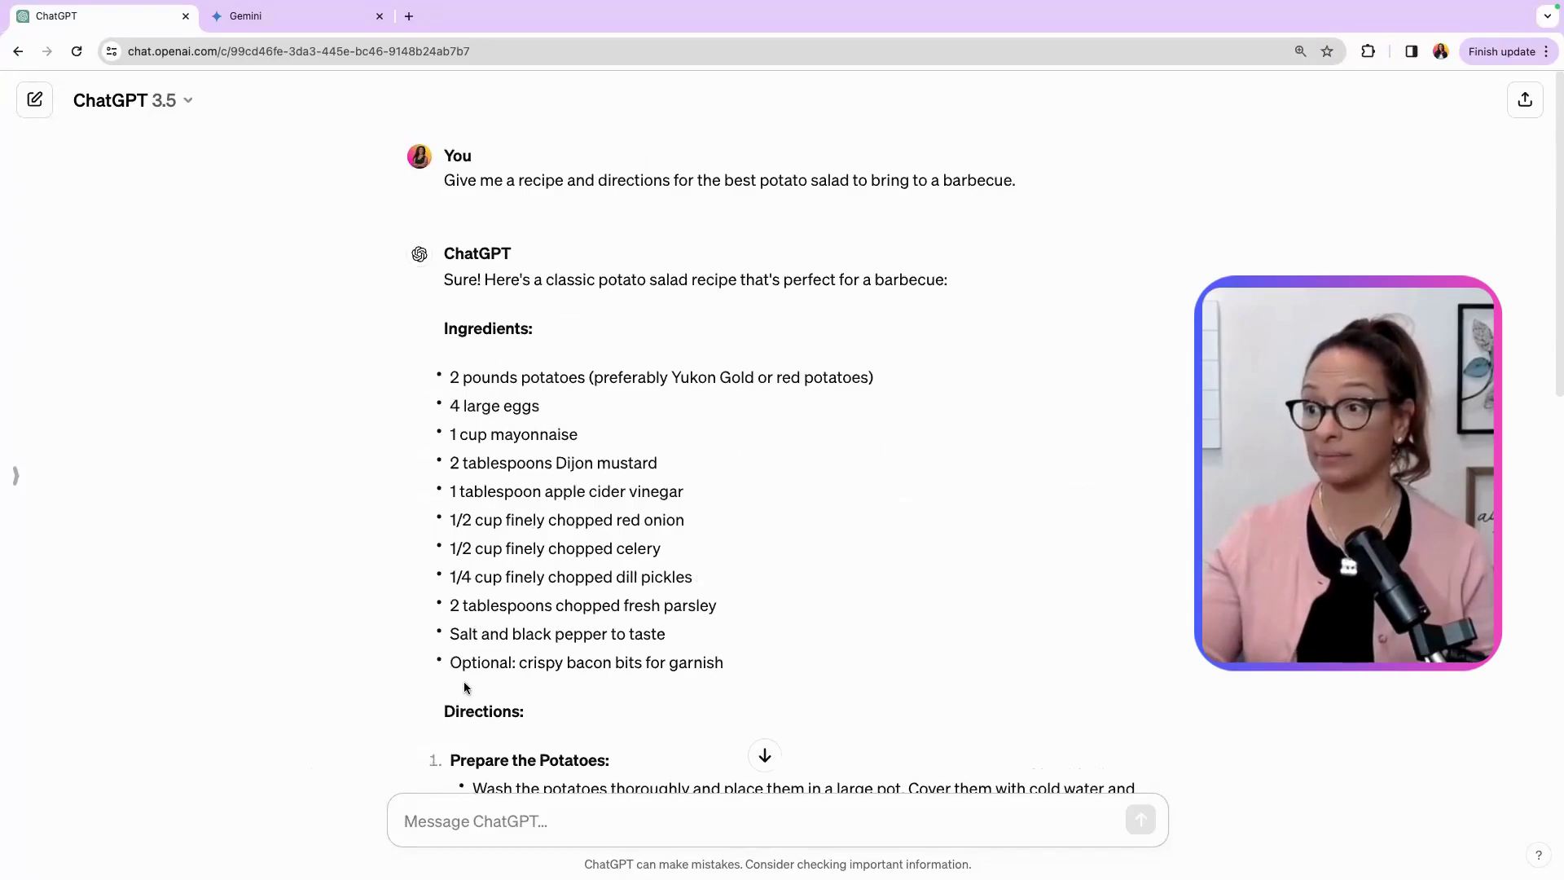
drag(455, 575, 692, 580)
scroll(705, 718, down, 9)
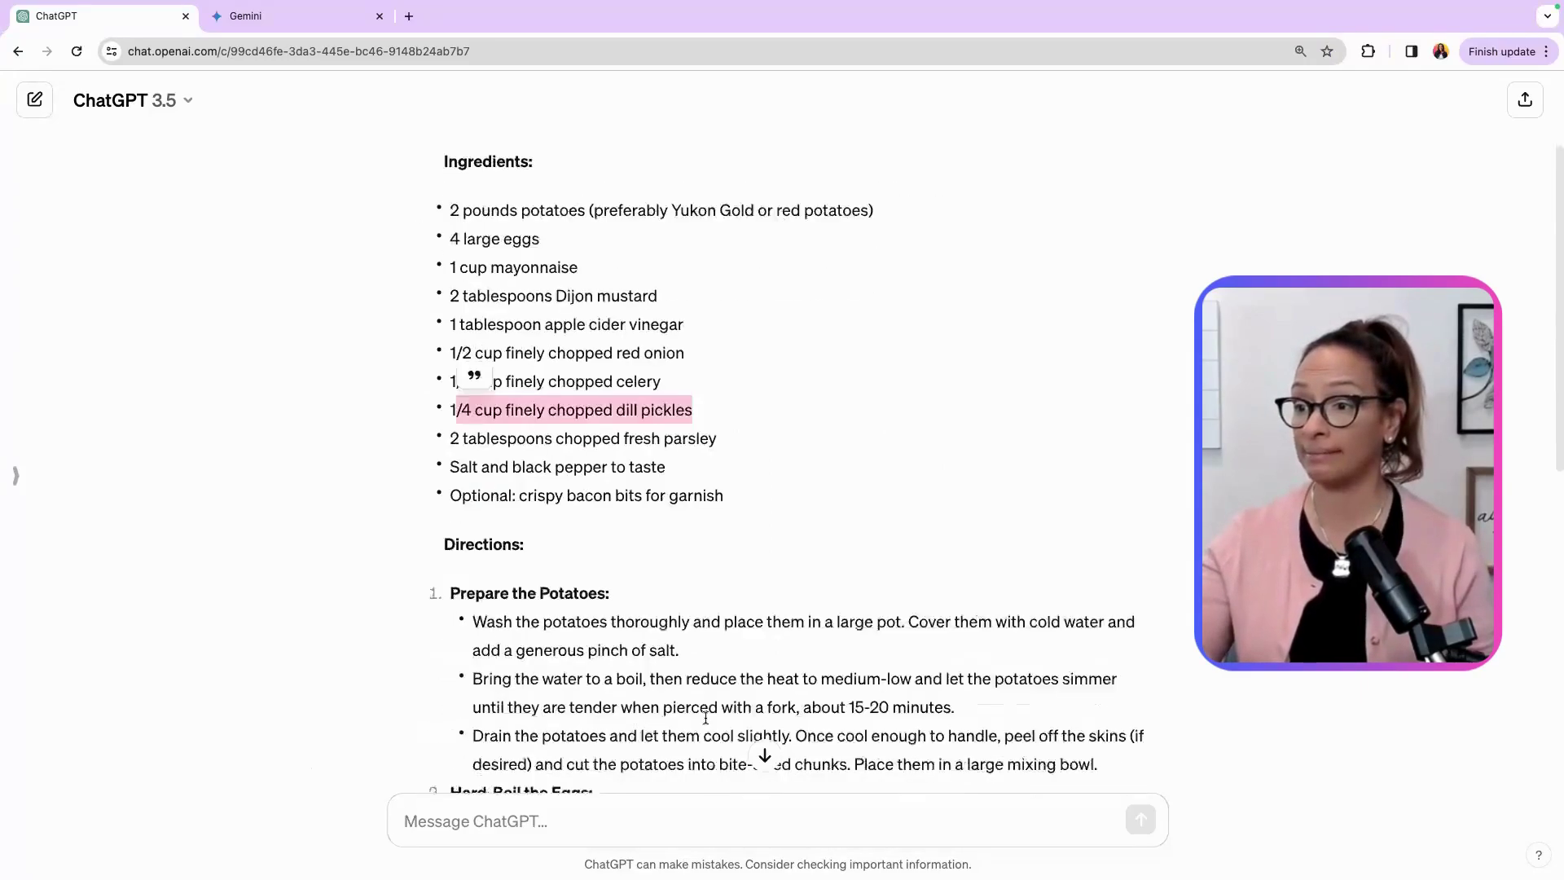
scroll(704, 718, up, 10)
Switch to ChatGPT 4, send "Give me a recipe and directions for the best potato salad to bring to a barbecue." and review the reply
click(169, 99)
click(164, 202)
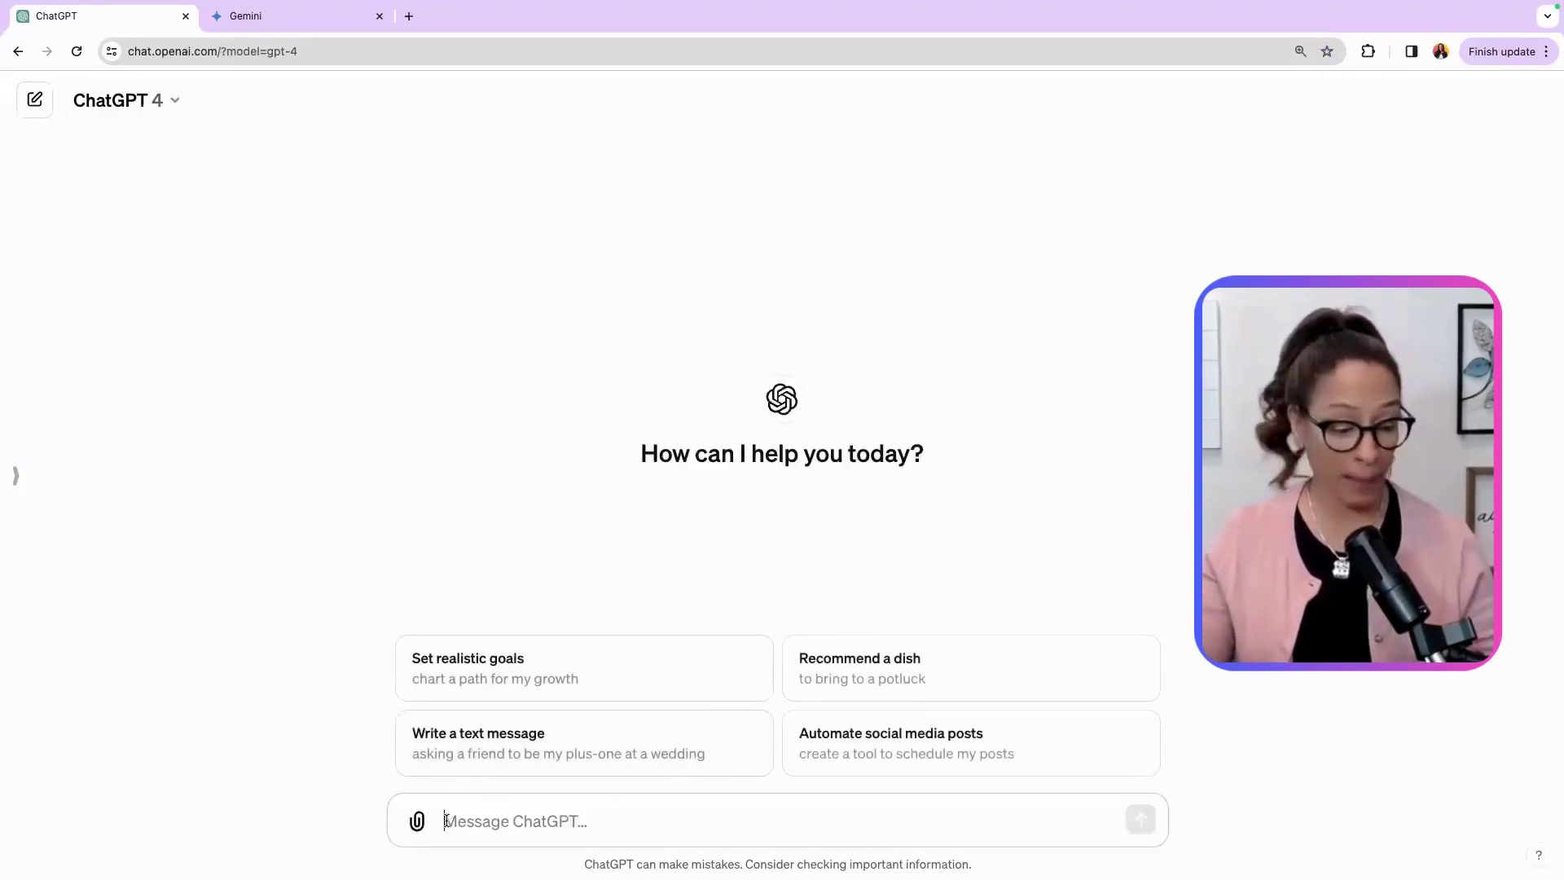
text(Give me a recipe and directions for the best potato salad to bring to a barbecue.)
key(Return)
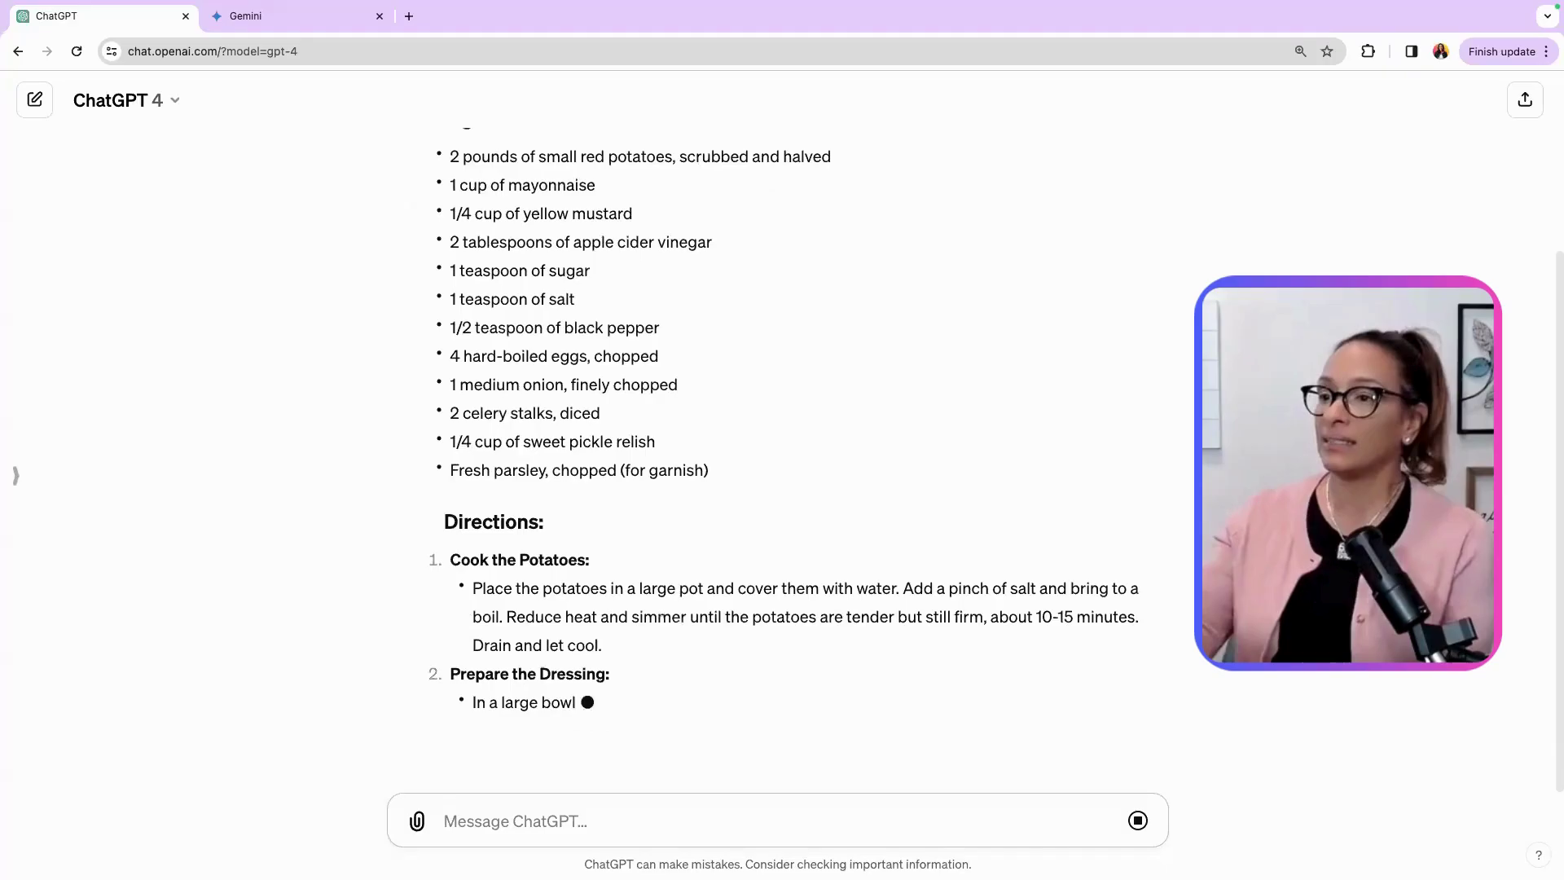
scroll(570, 532, up, 3)
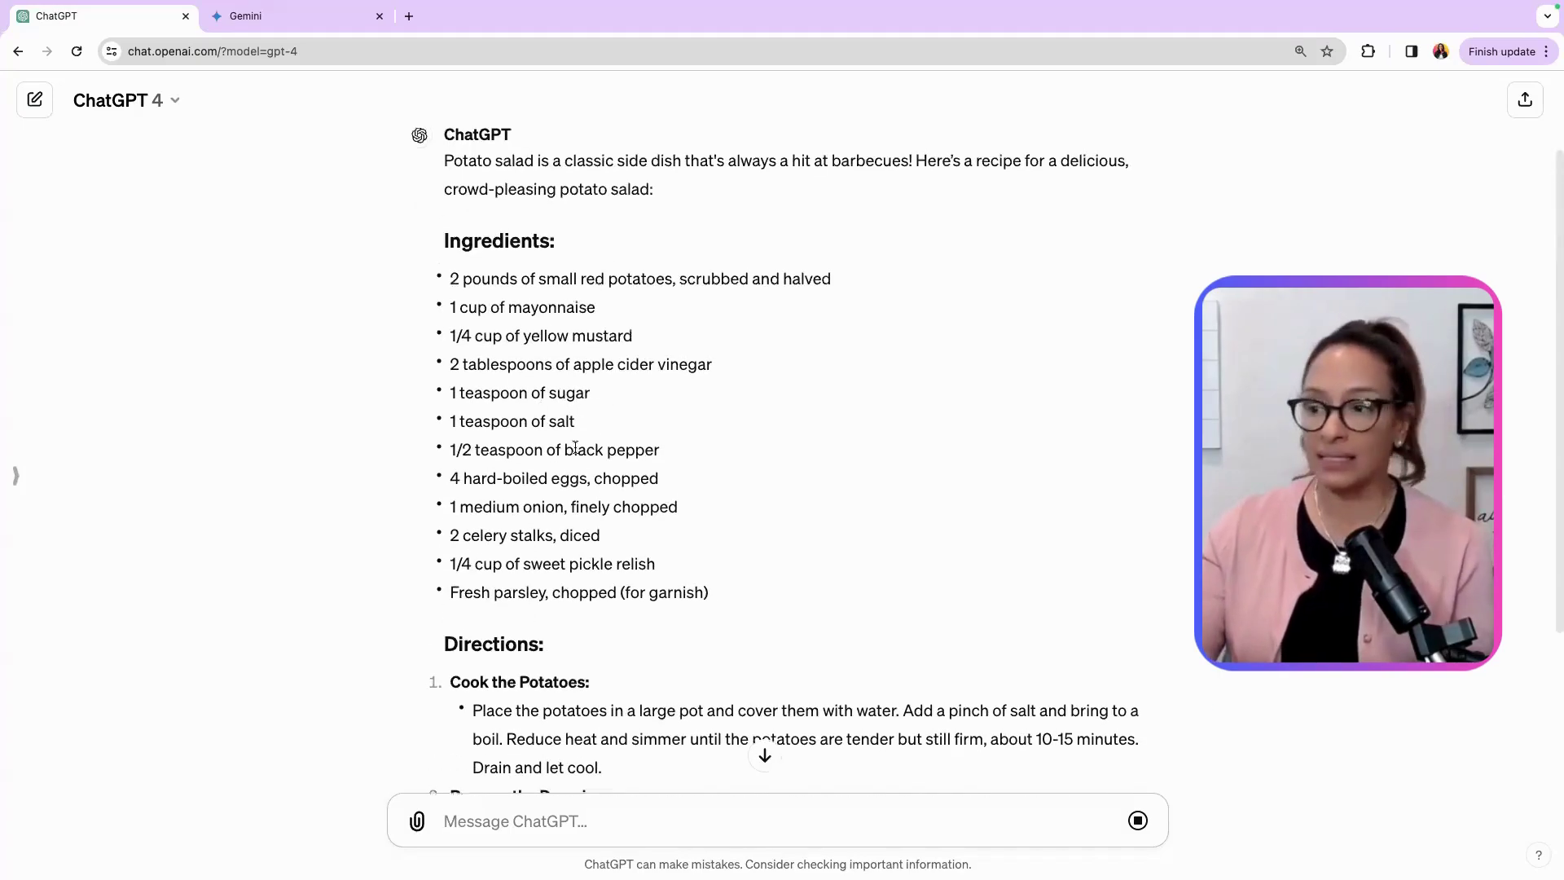
scroll(649, 483, up, 2)
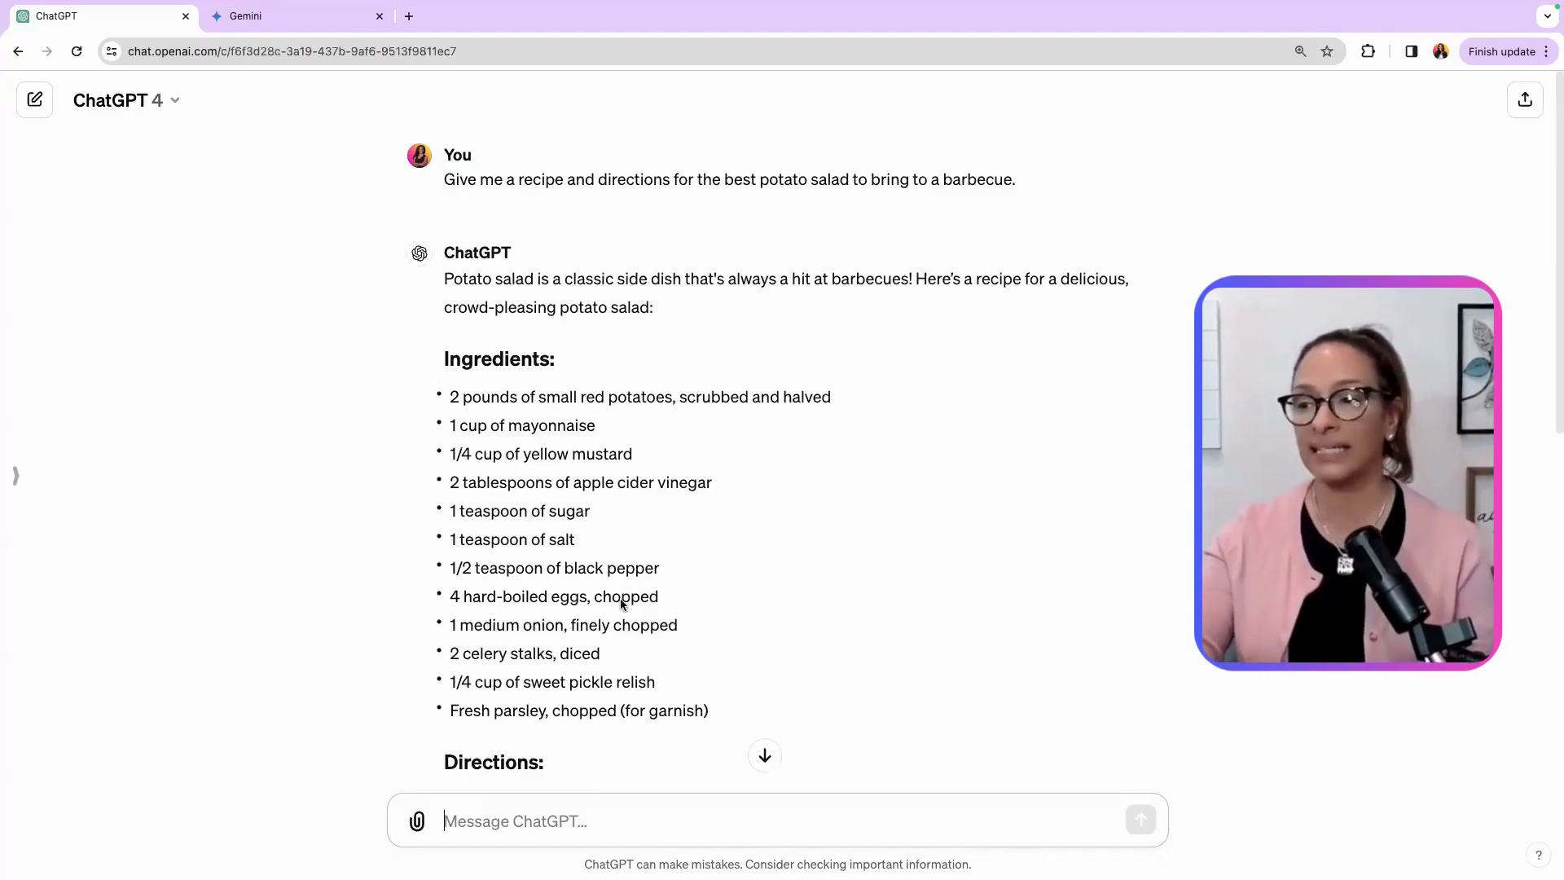
scroll(629, 584, down, 8)
scroll(615, 609, up, 8)
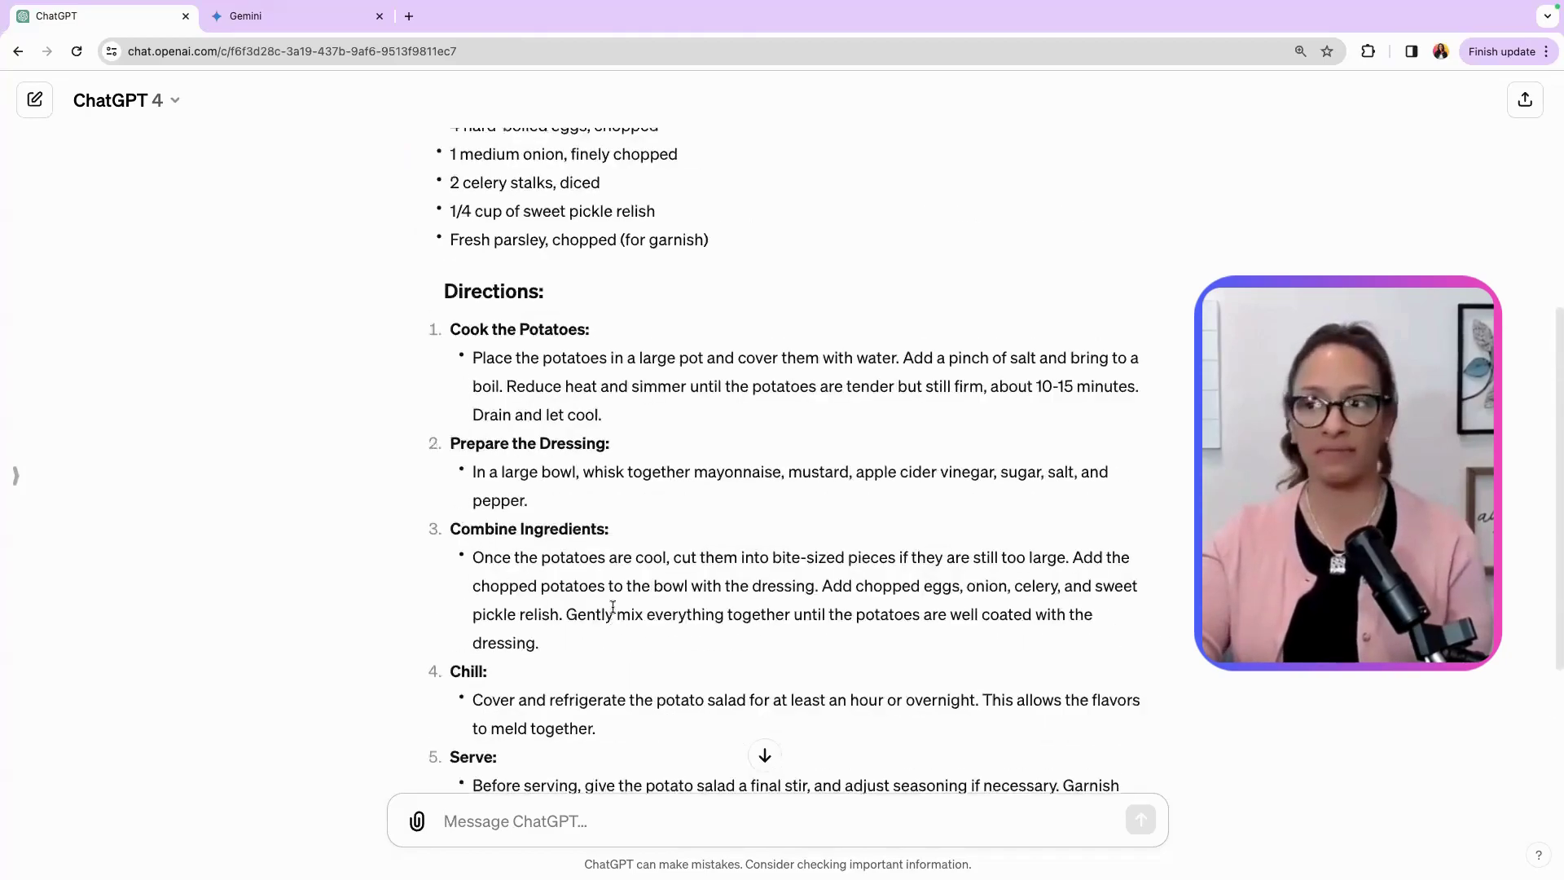
Switch to Gemini, look at the available models, and leave Gemini Advanced selected
click(289, 26)
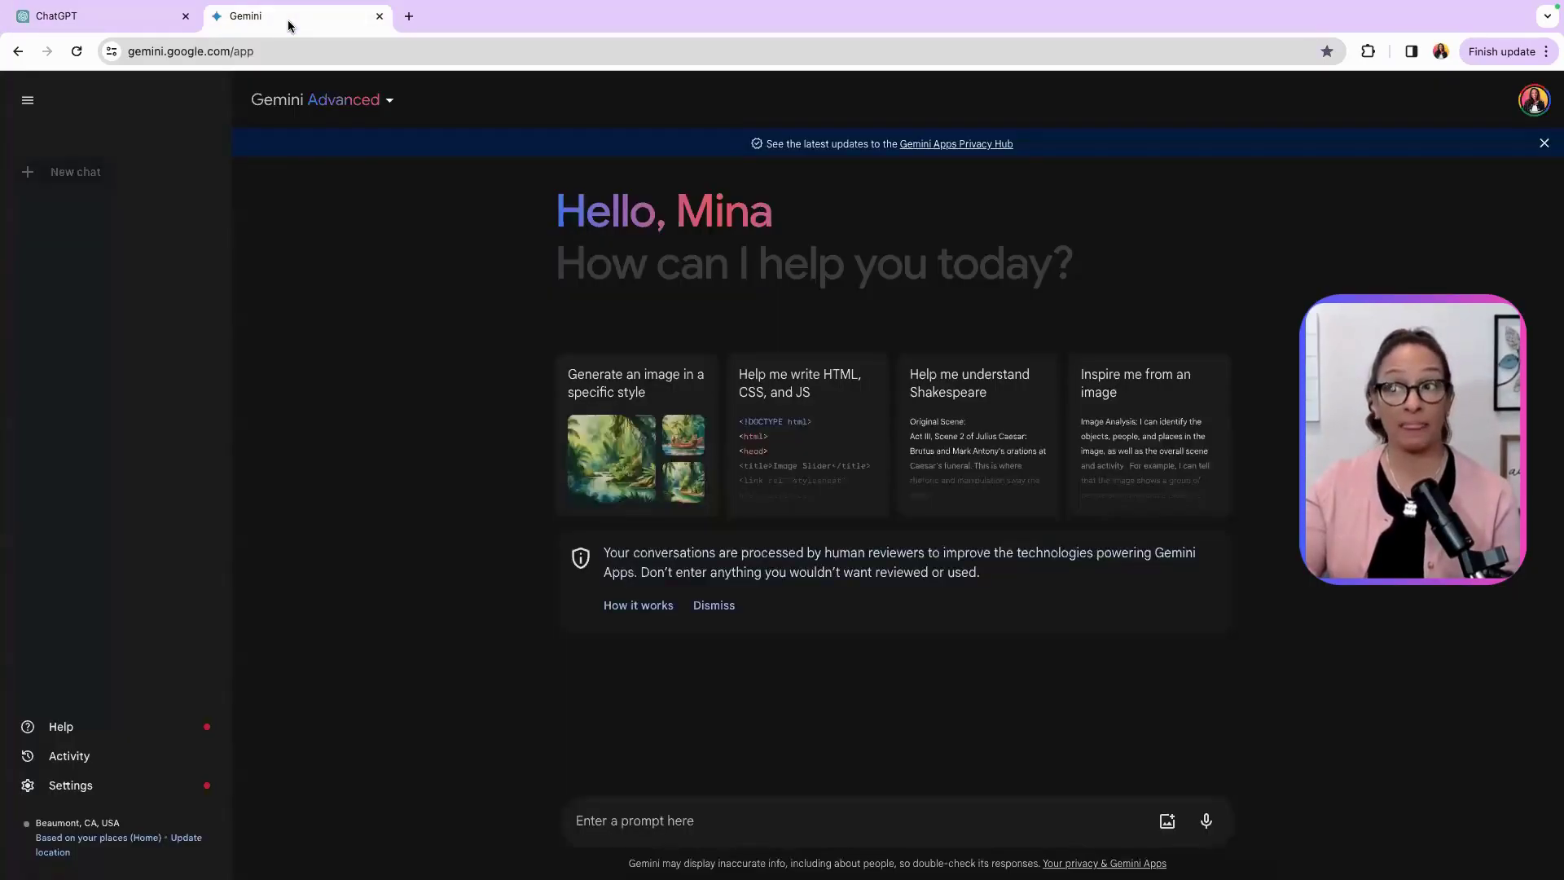
click(388, 110)
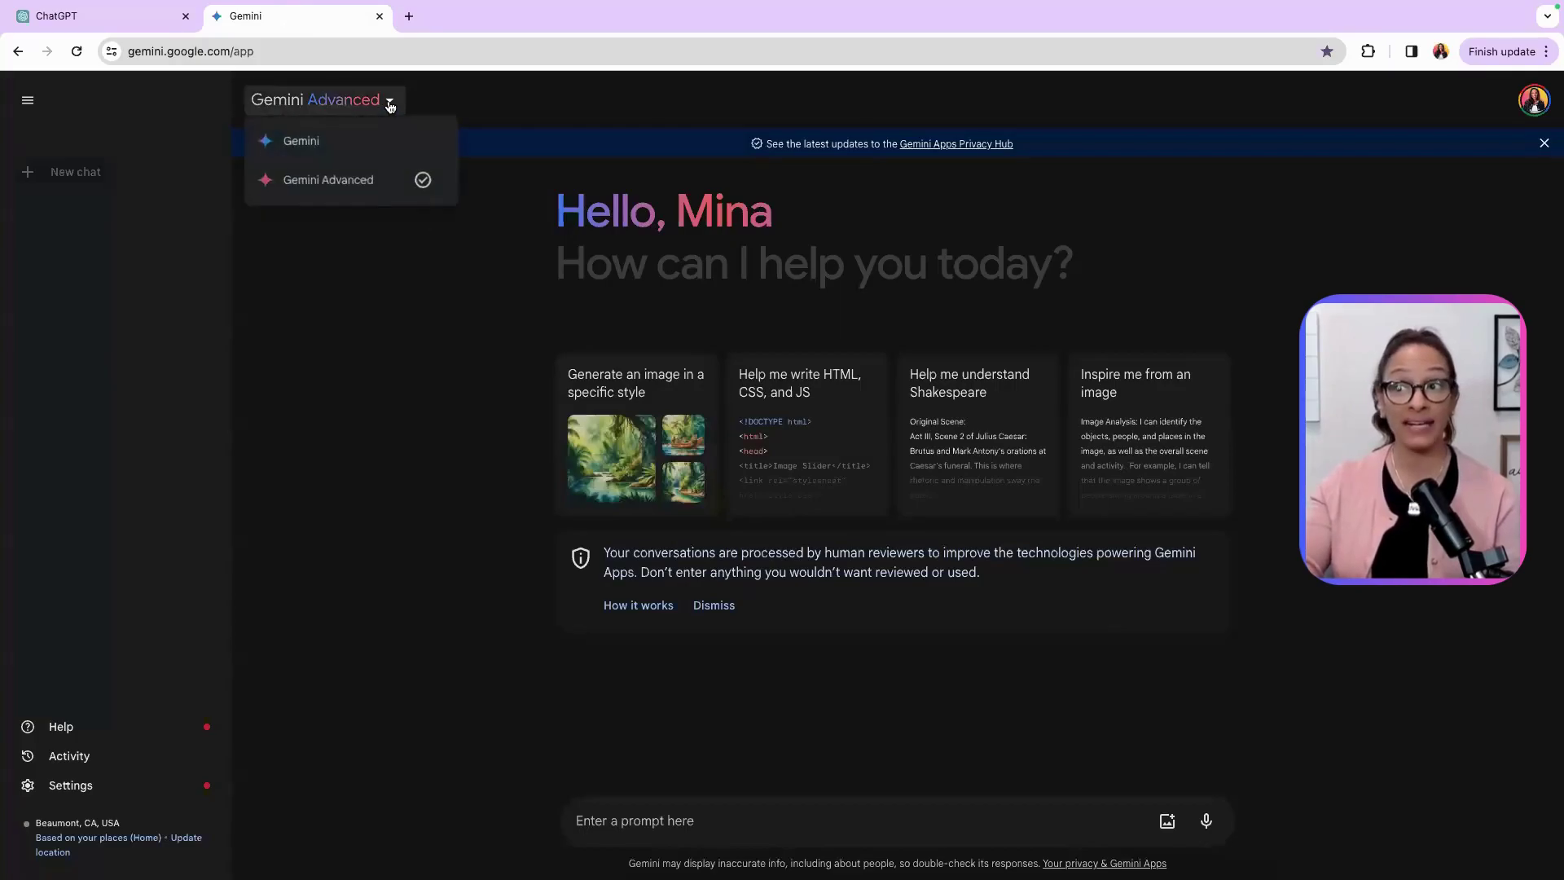
click(340, 136)
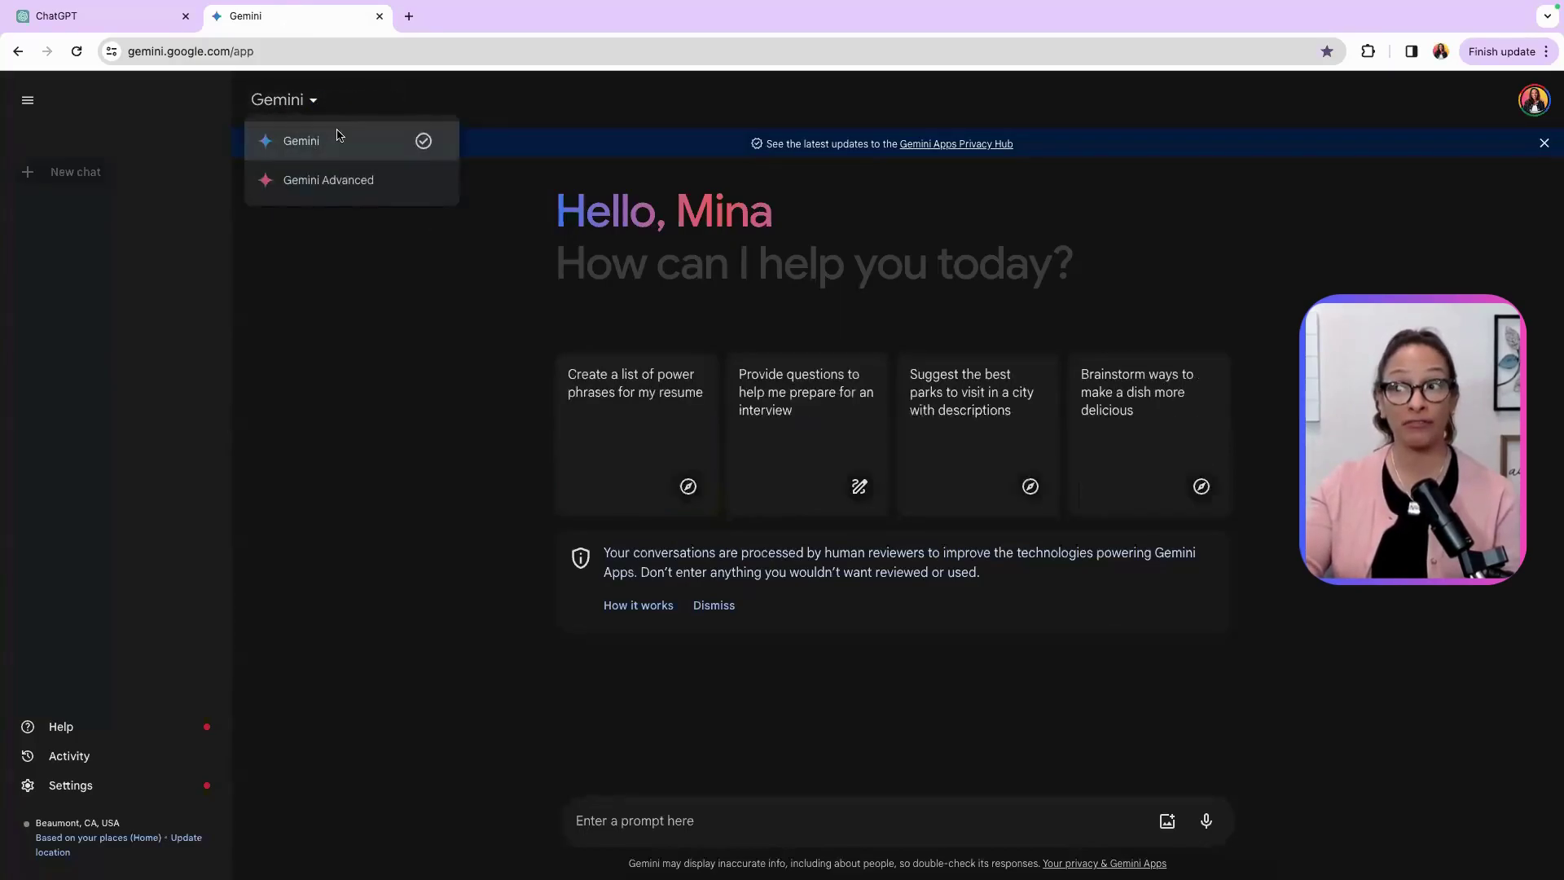
click(316, 104)
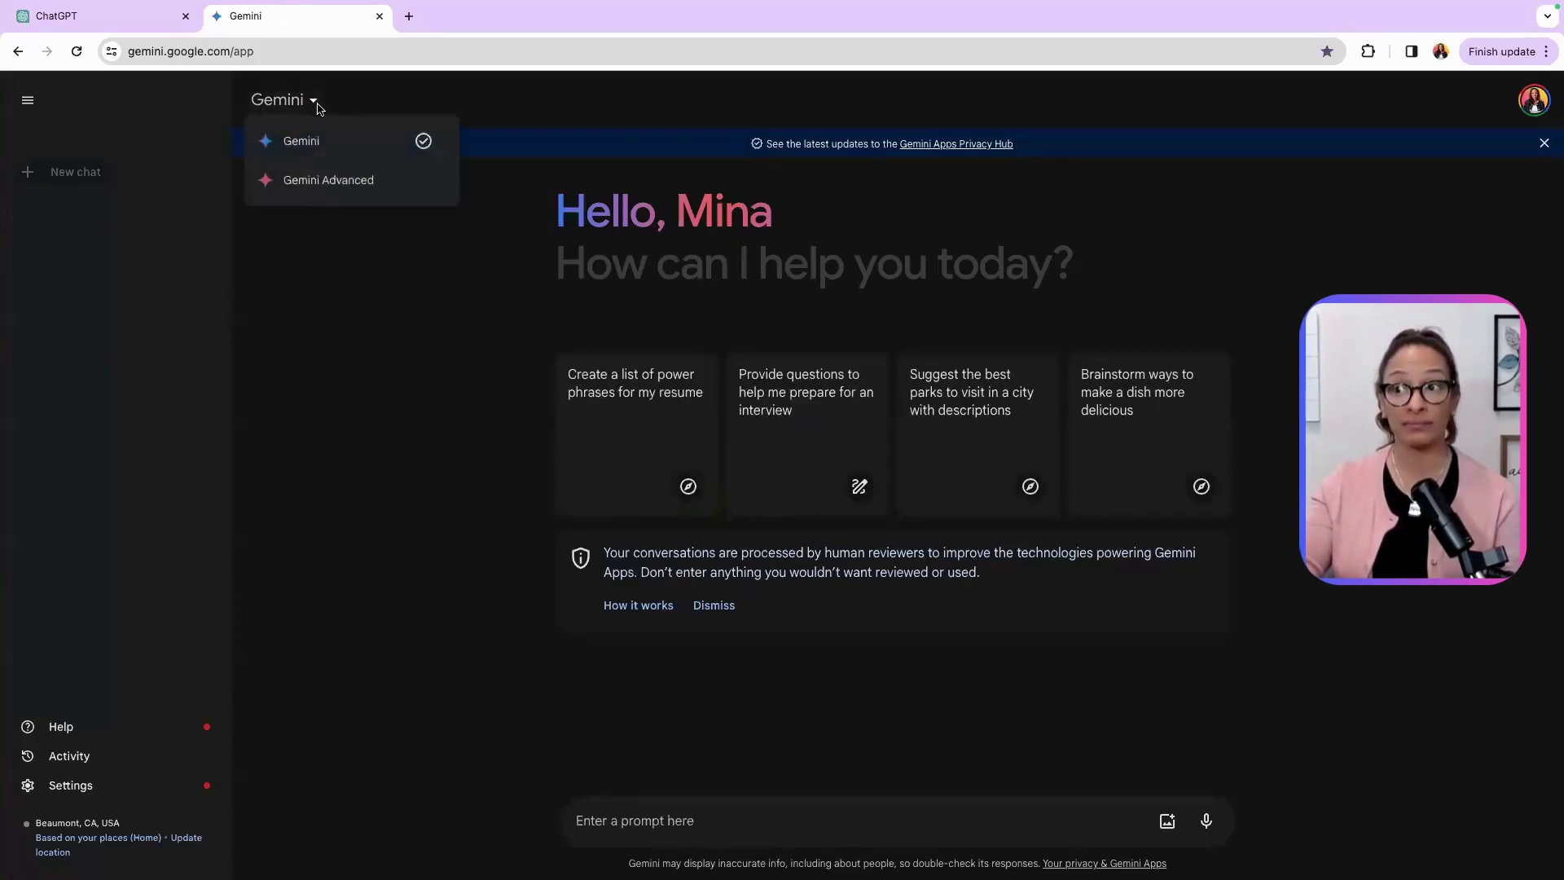
click(314, 187)
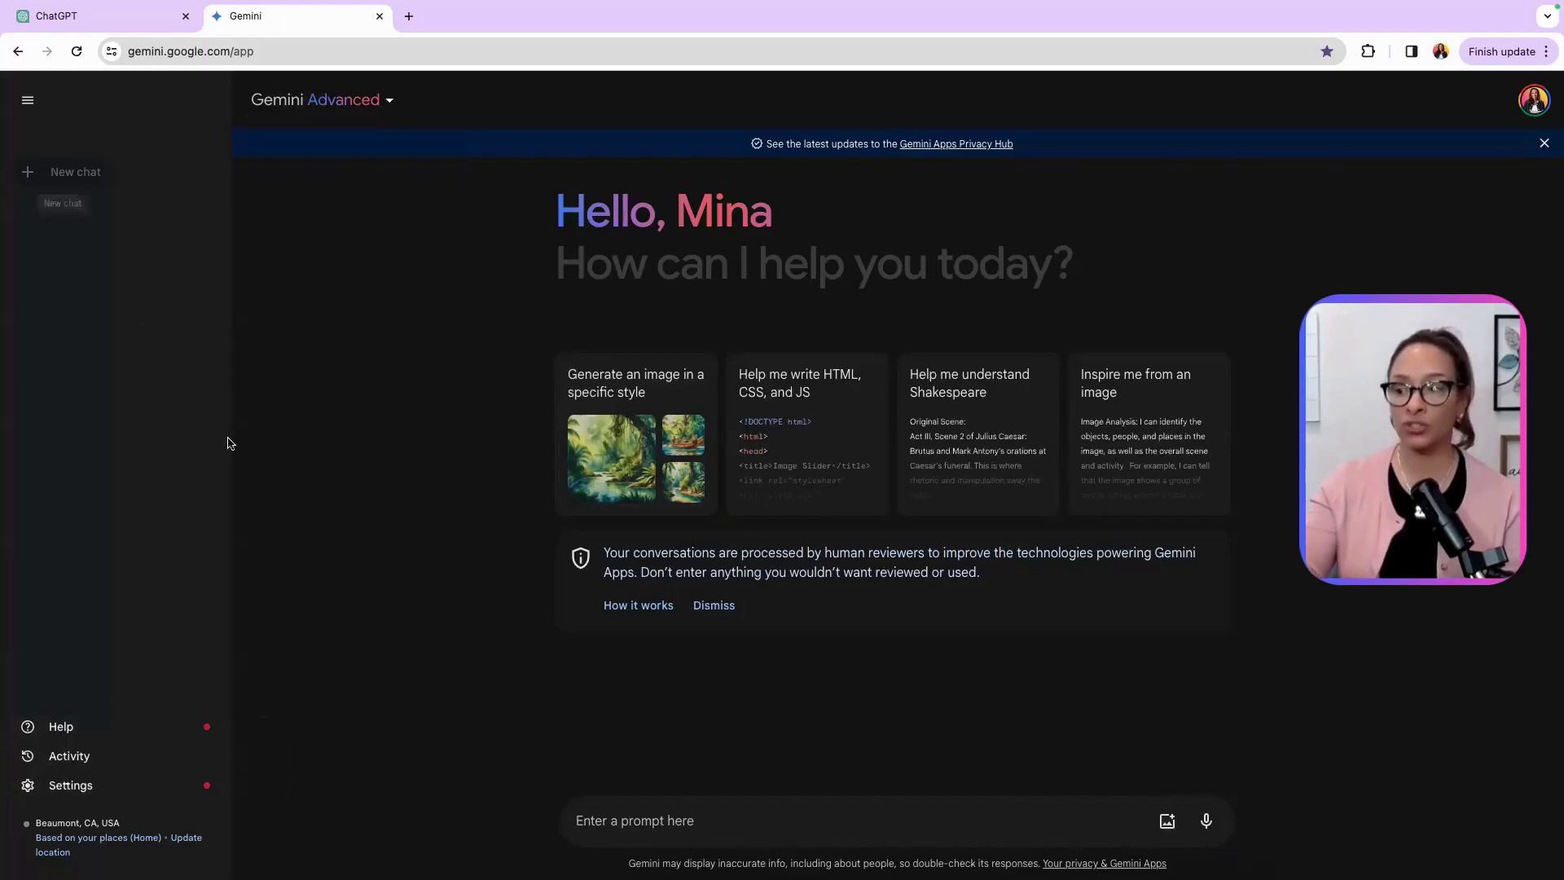
Ask Gemini Advanced "Give me a recipe and directions for the best potato salad to bring to a barbecue."
click(617, 828)
text(Give me a recipe and directions for the best potato salad to bring to a barbecue.)
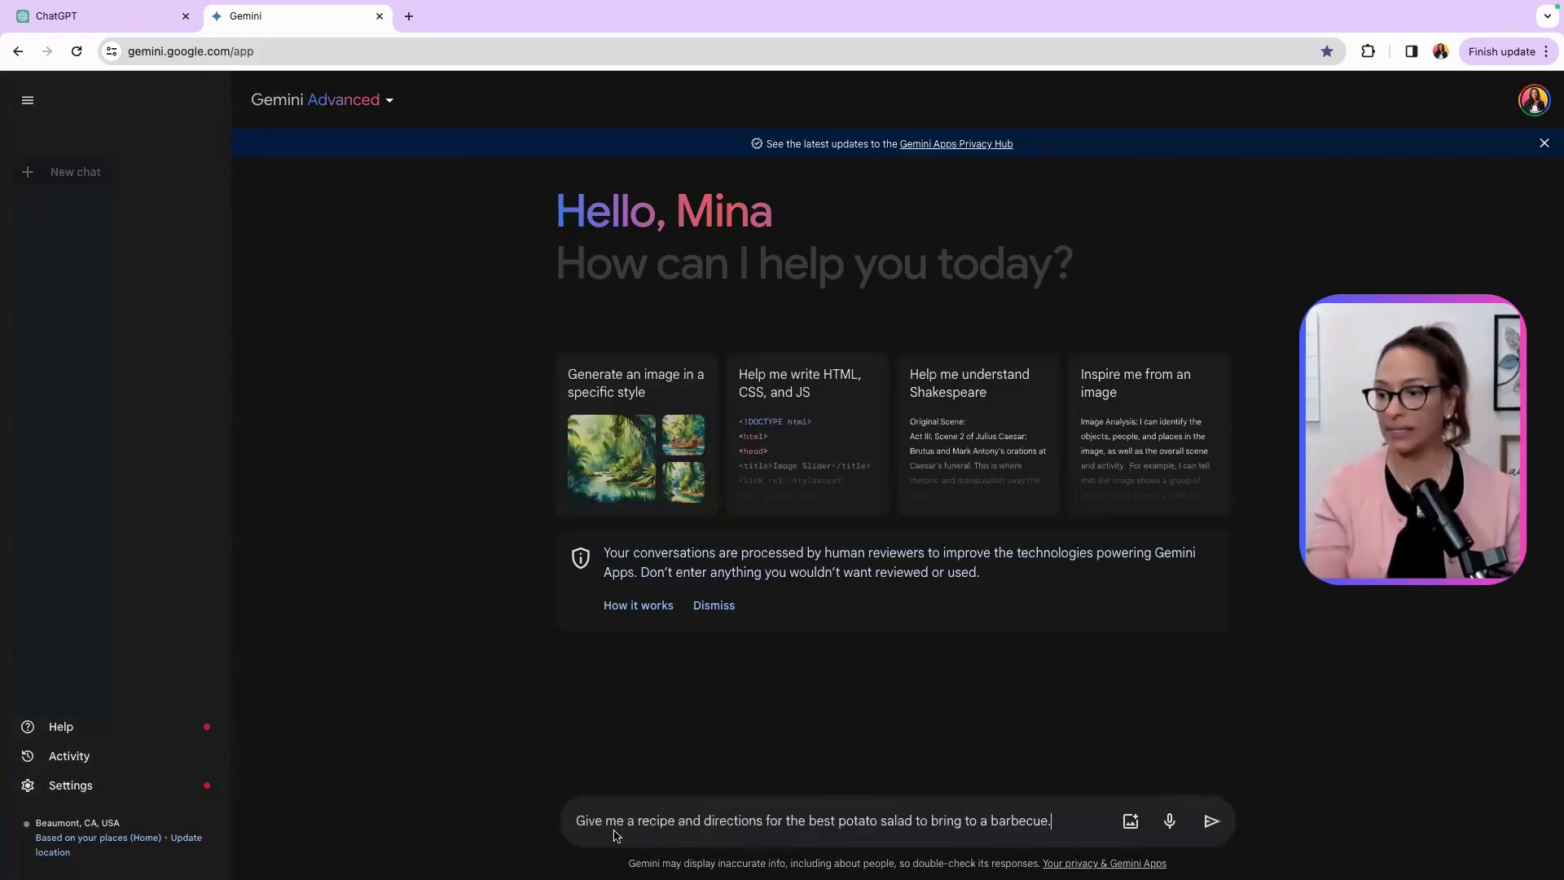
key(Return)
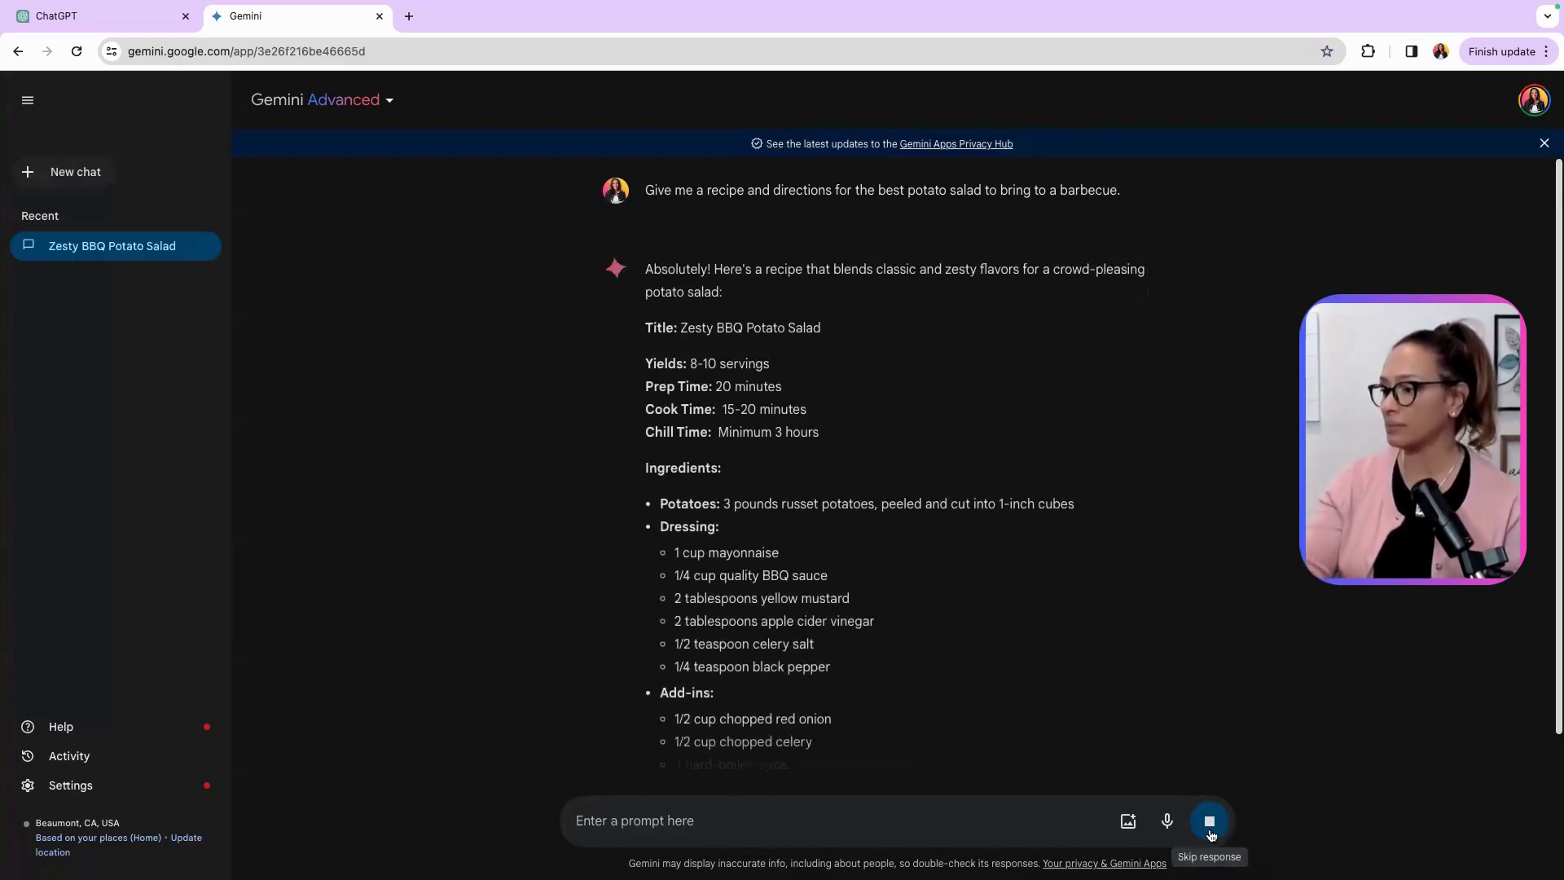
Examine the ingredients, instructions, tips and sources in Gemini Advanced's potato salad recipe
scroll(968, 680, down, 1)
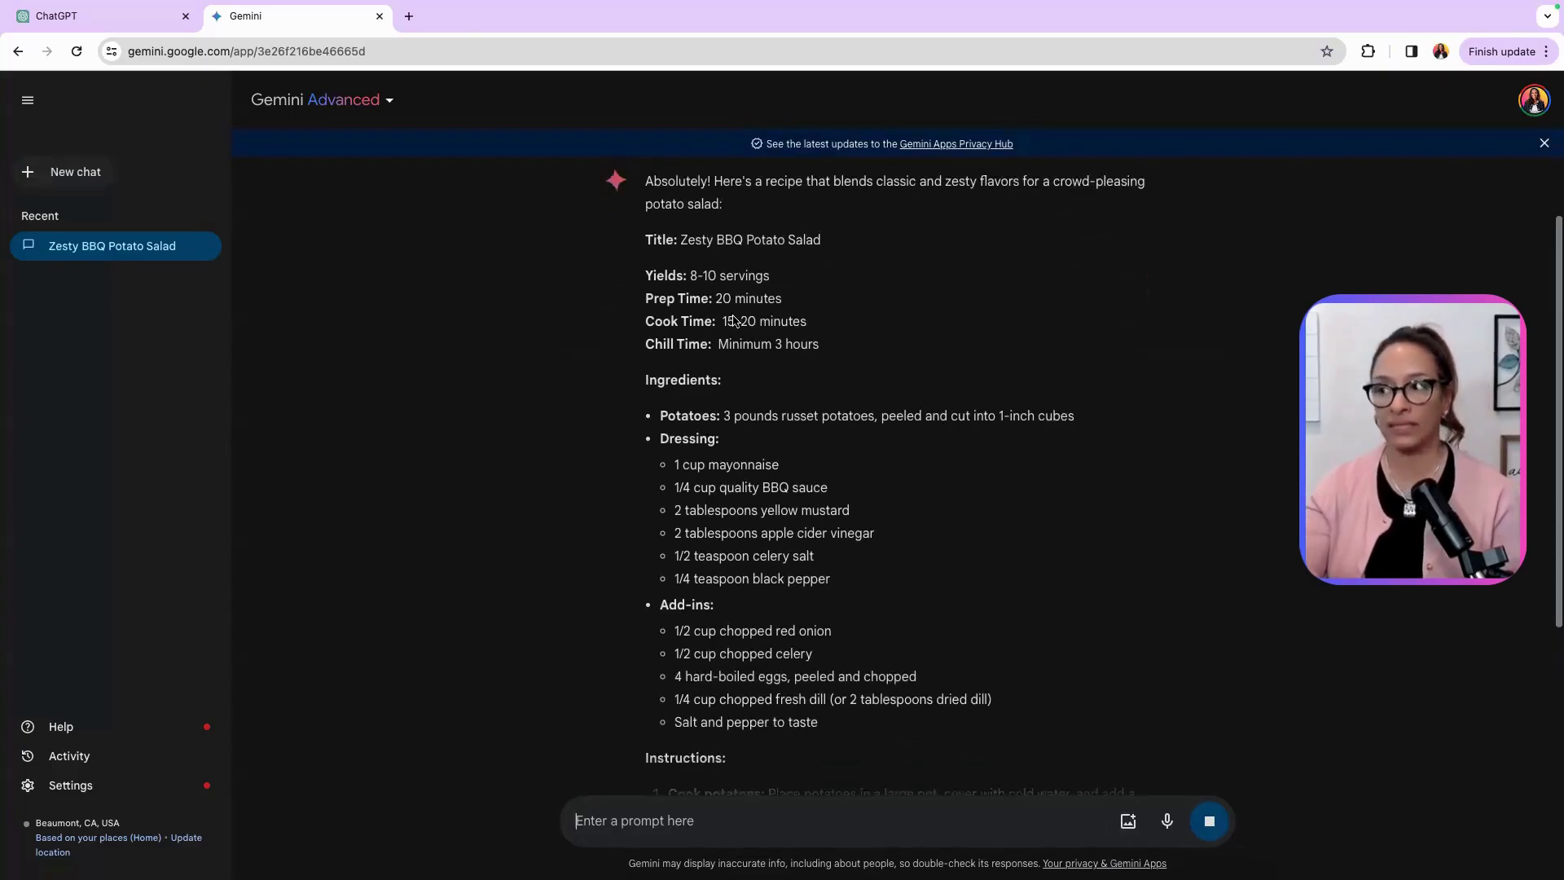
scroll(945, 610, down, 5)
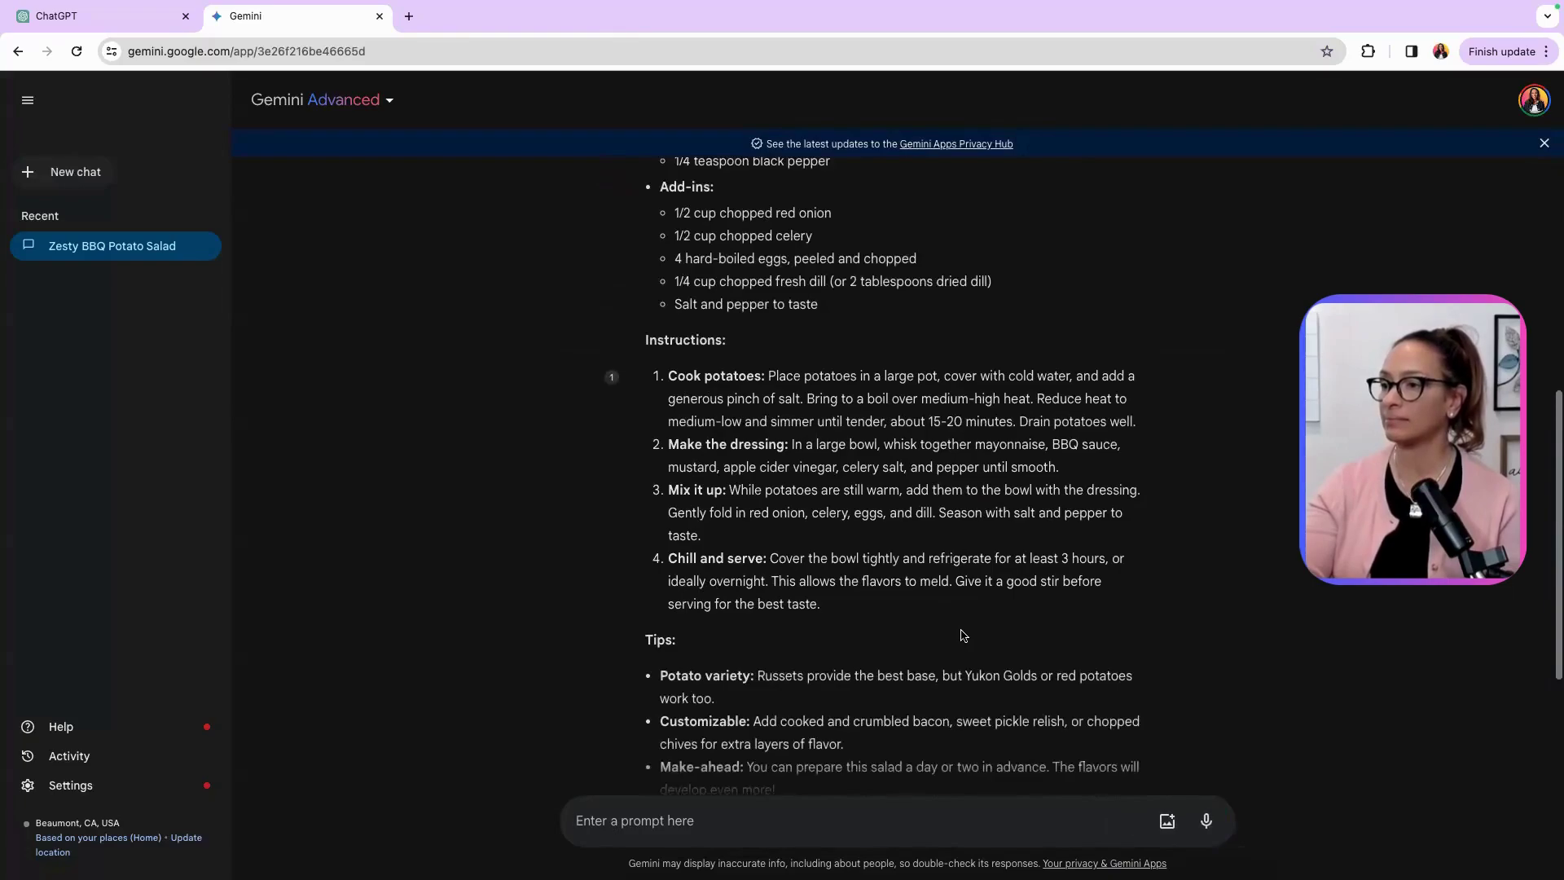
scroll(963, 635, down, 2)
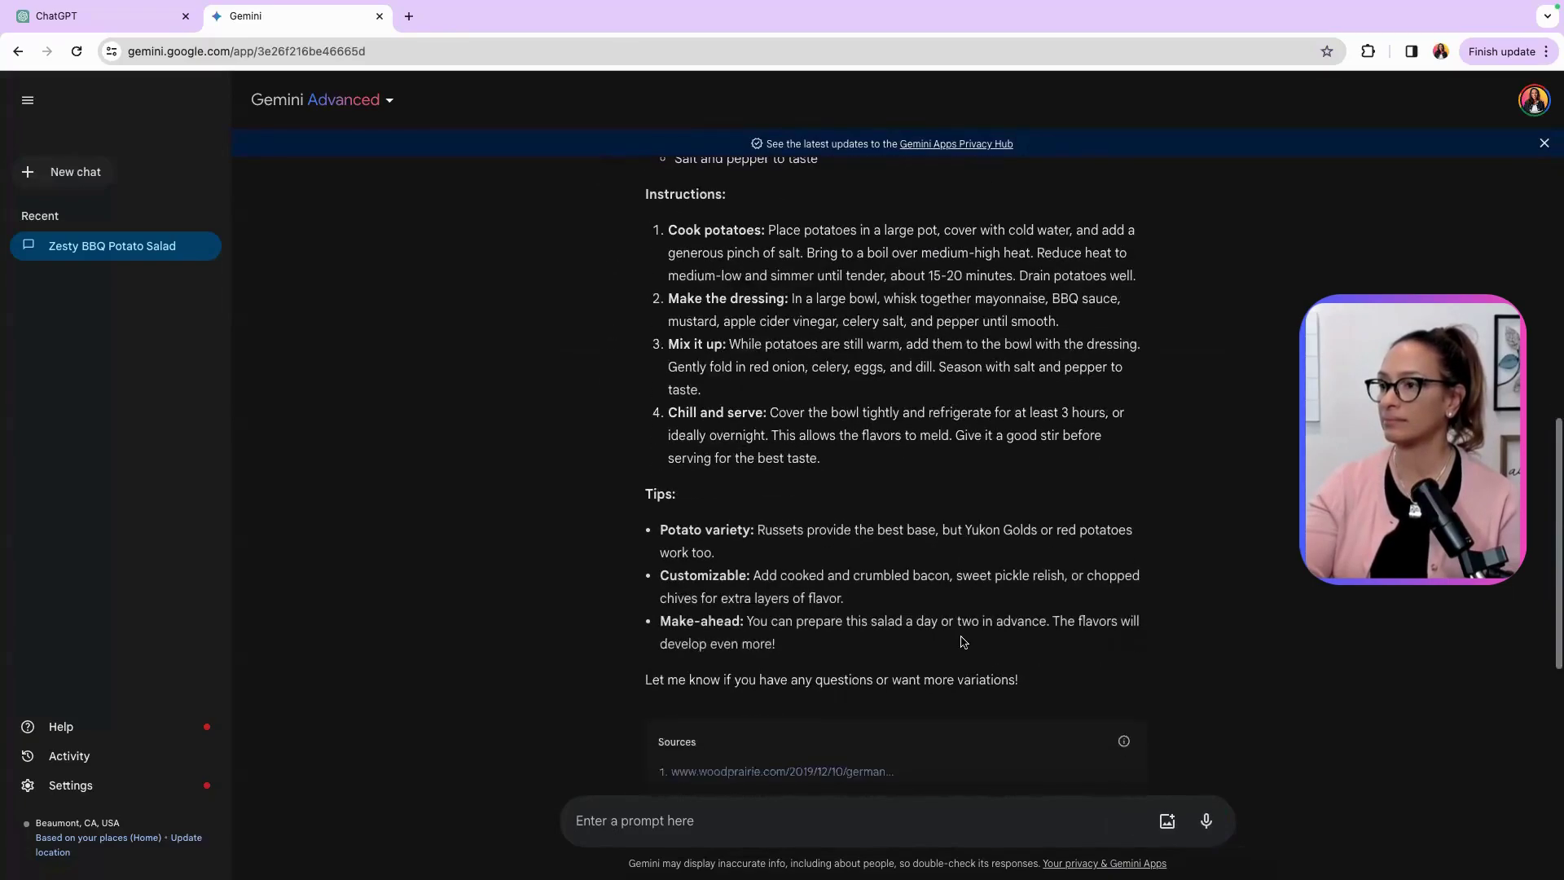
scroll(964, 642, up, 5)
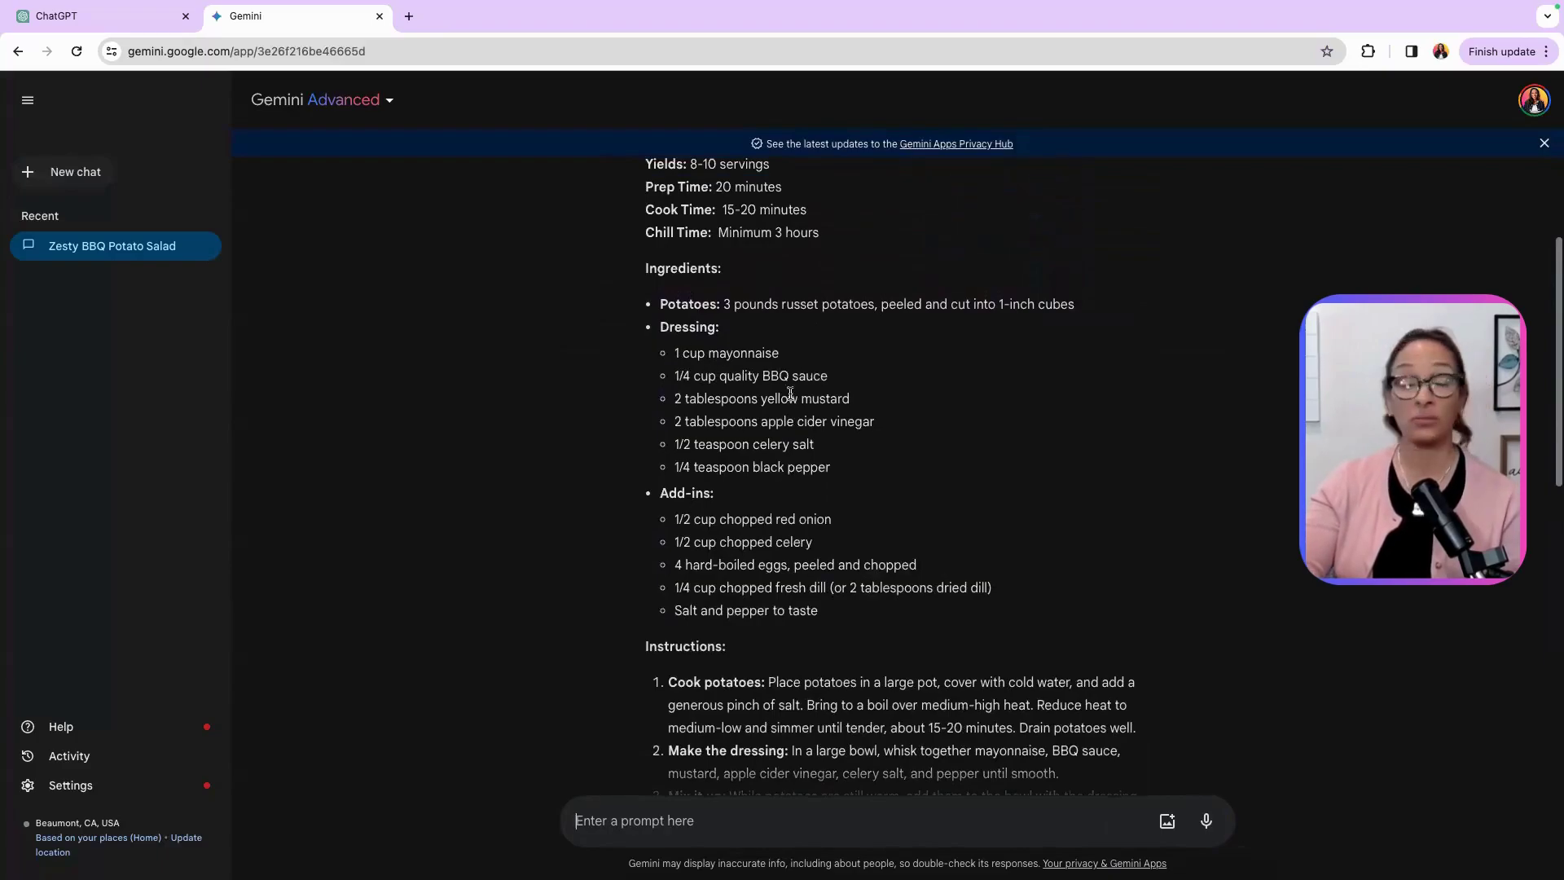
scroll(838, 528, up, 2)
scroll(842, 533, down, 15)
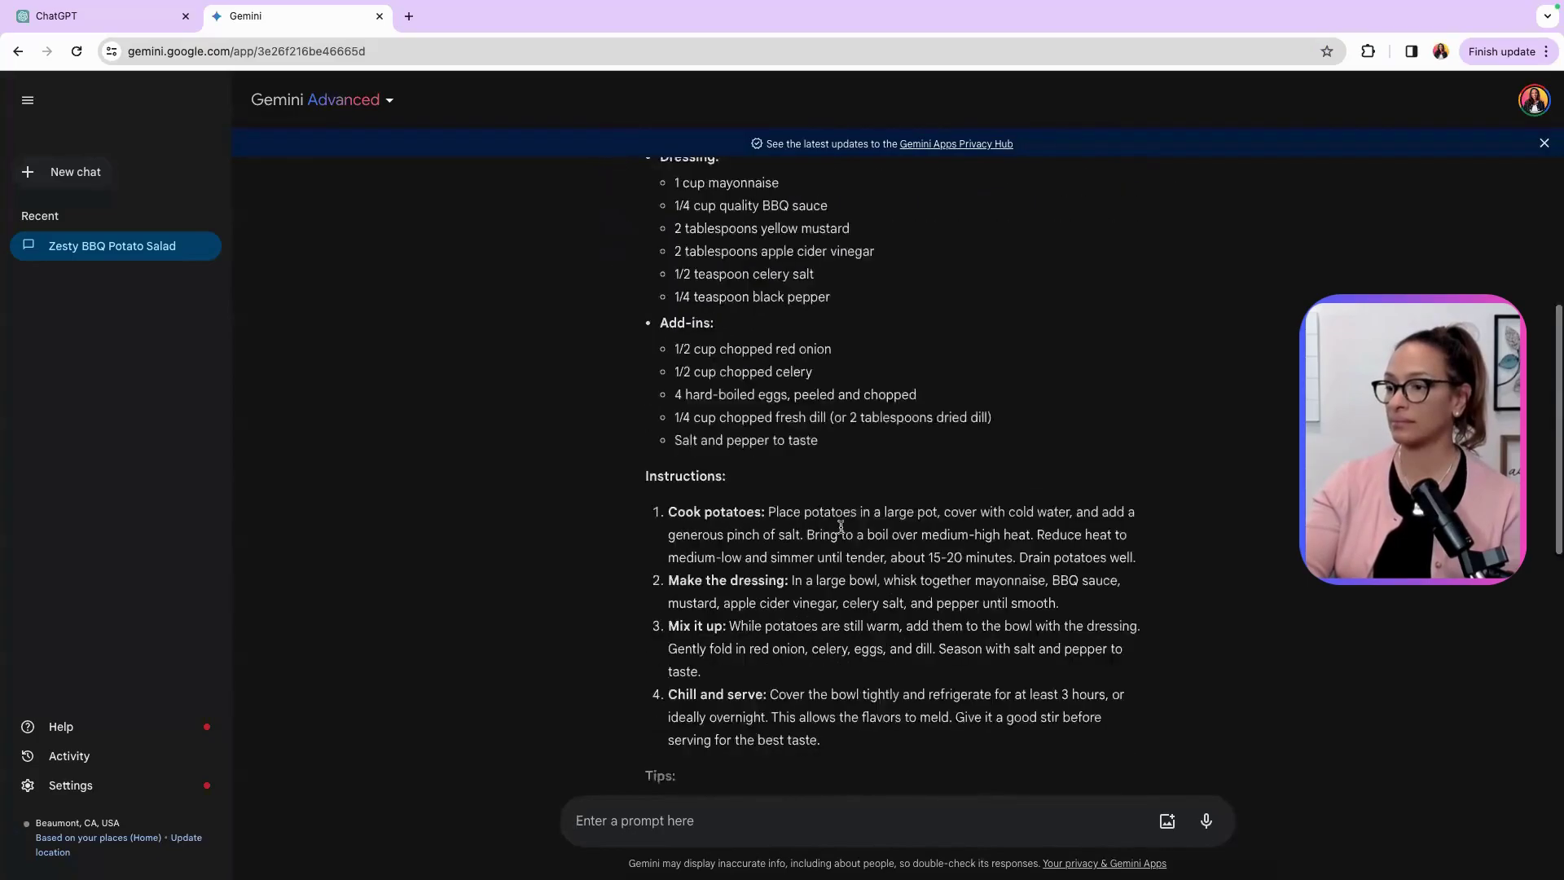
scroll(730, 451, up, 4)
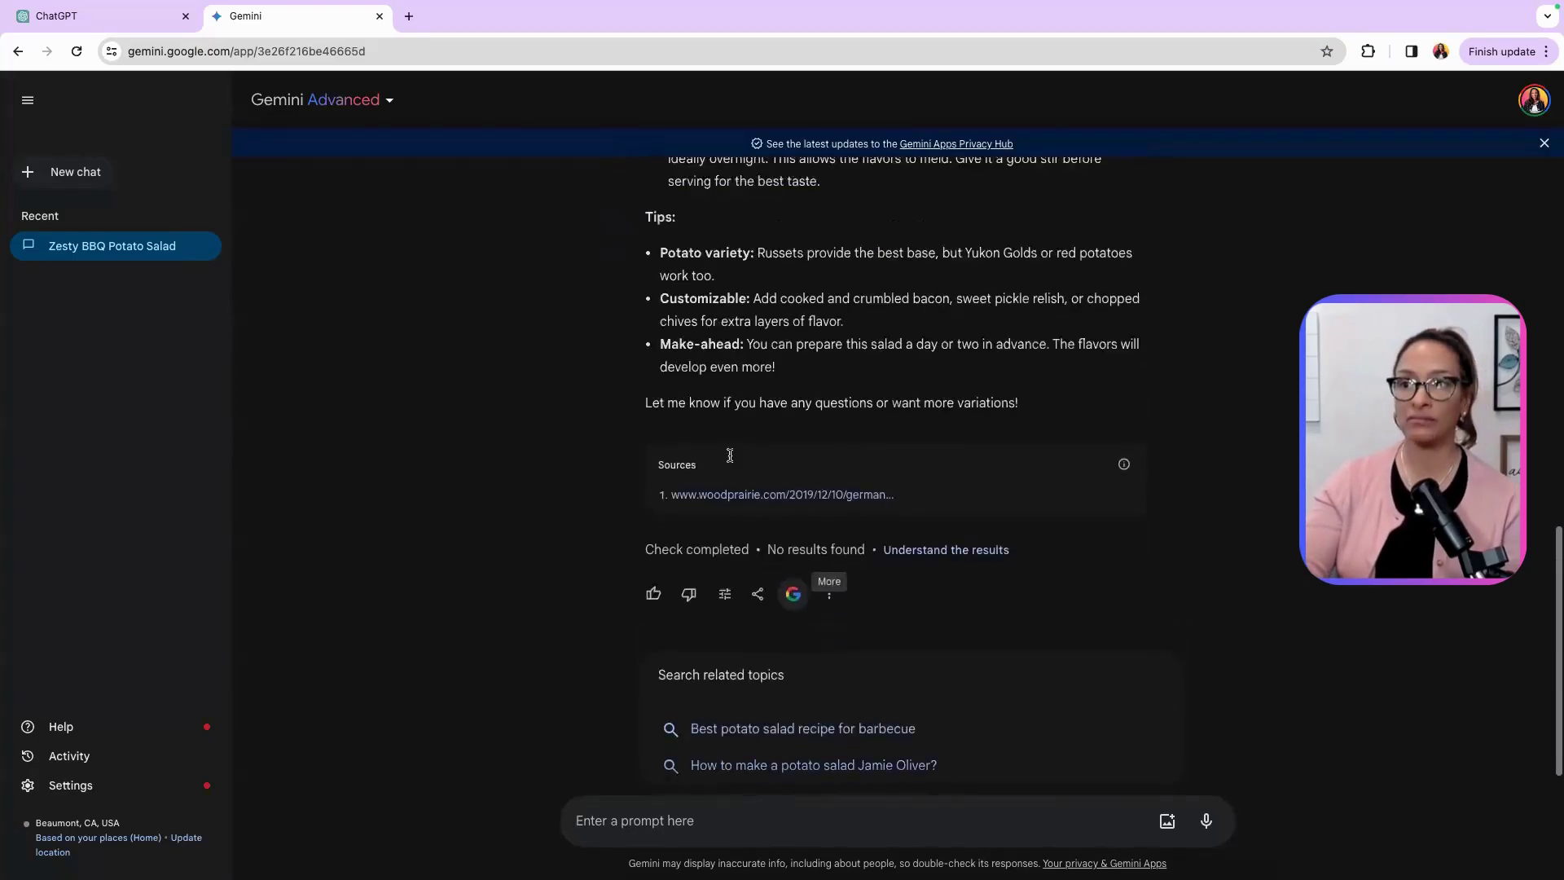
Switch to the standard Gemini model and send "Give me a recipe and directions for the best potato salad to bring to a barbecue."
click(325, 102)
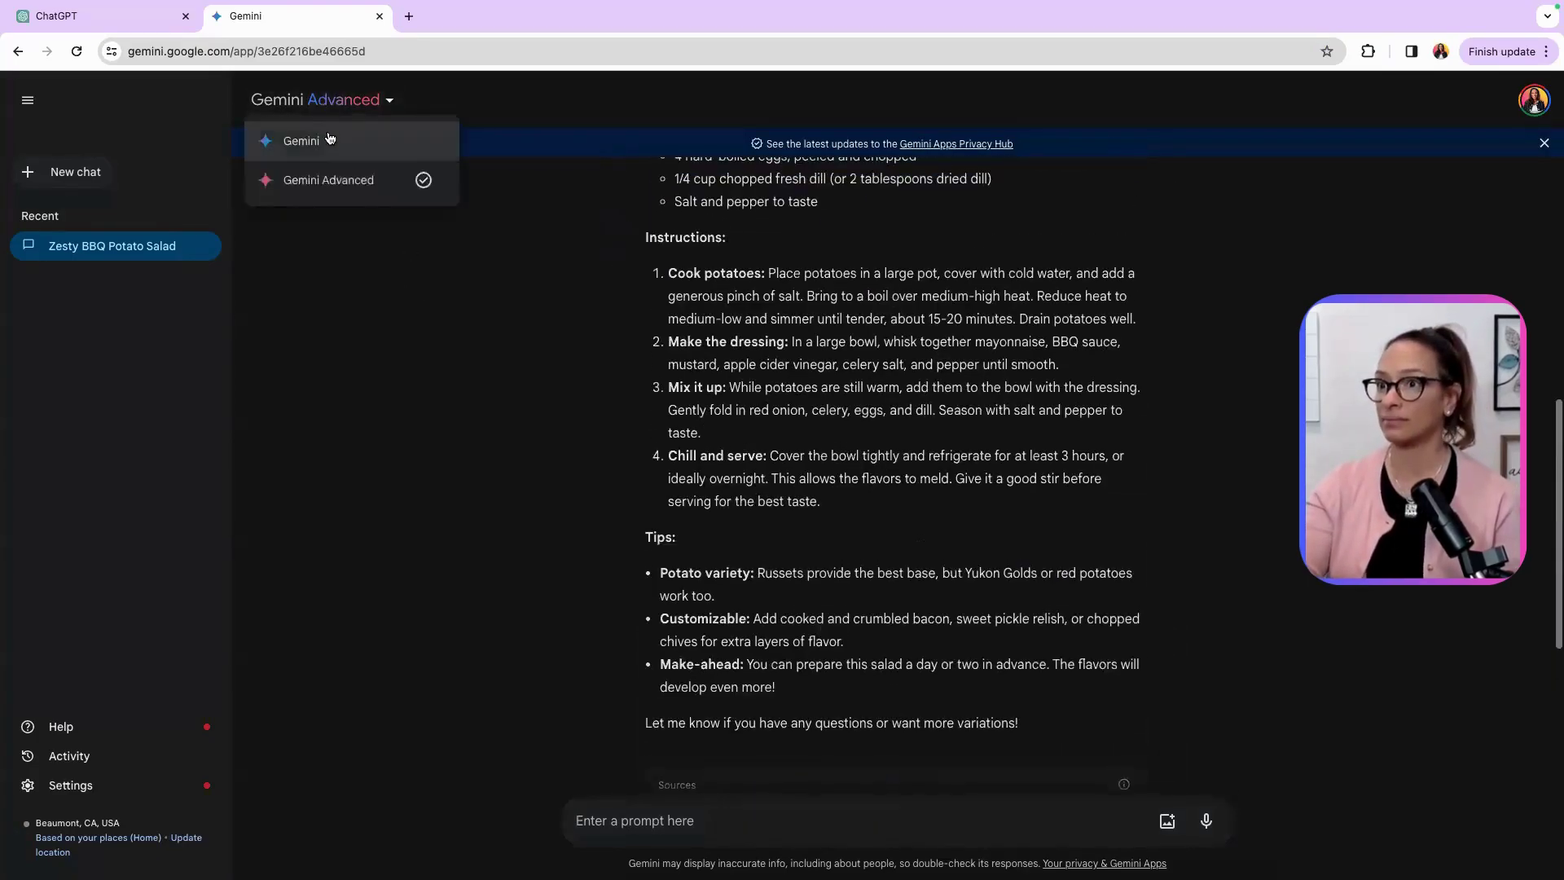
click(330, 141)
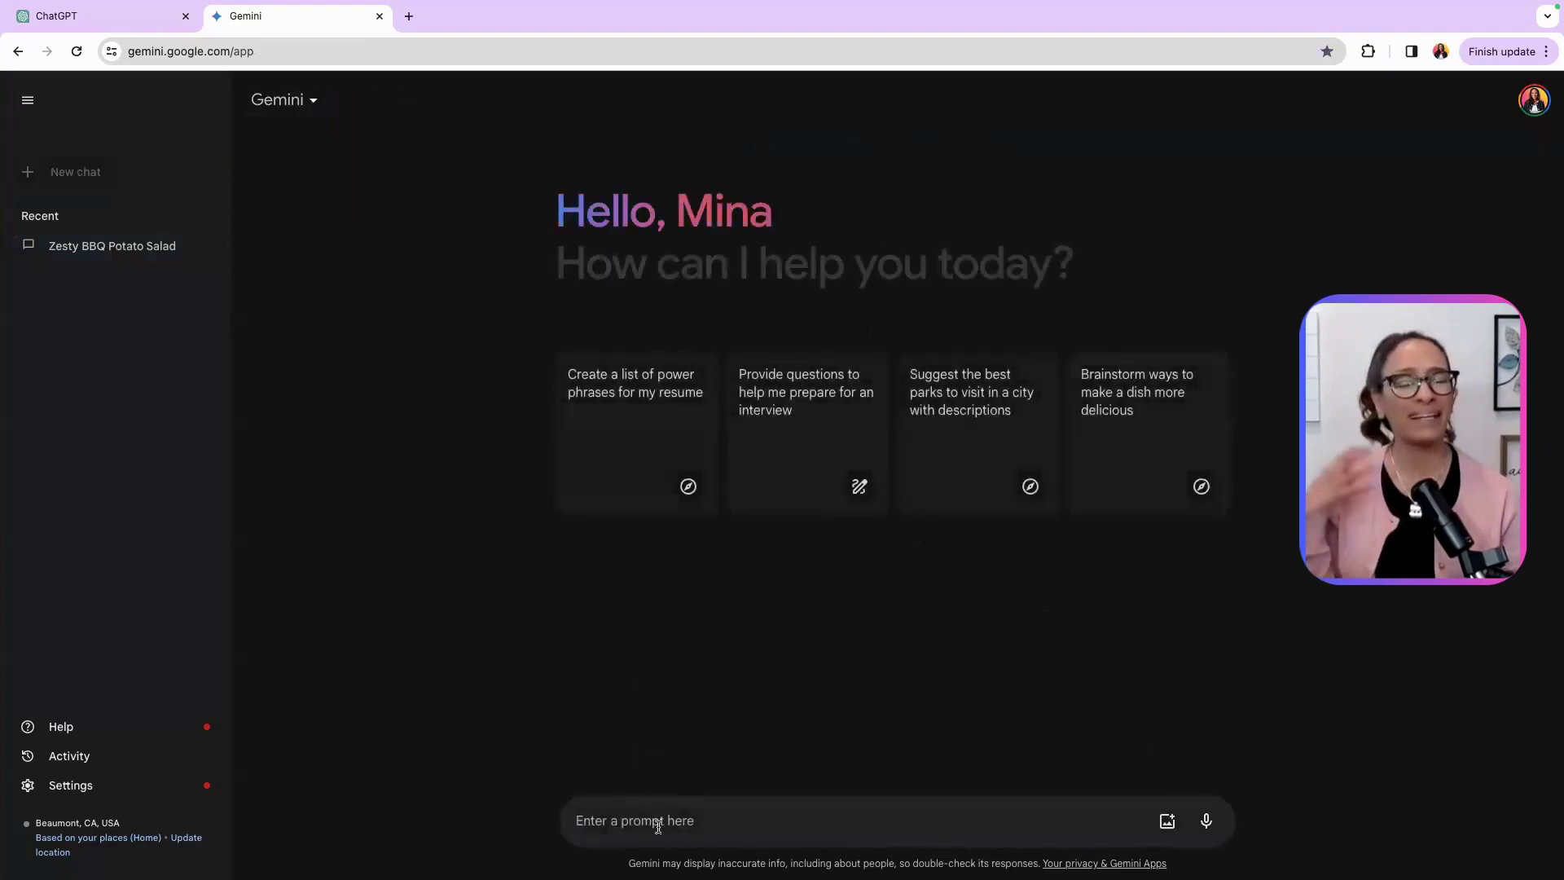
text(Give me a recipe and directions for the best potato salad to bring to a barbecue.)
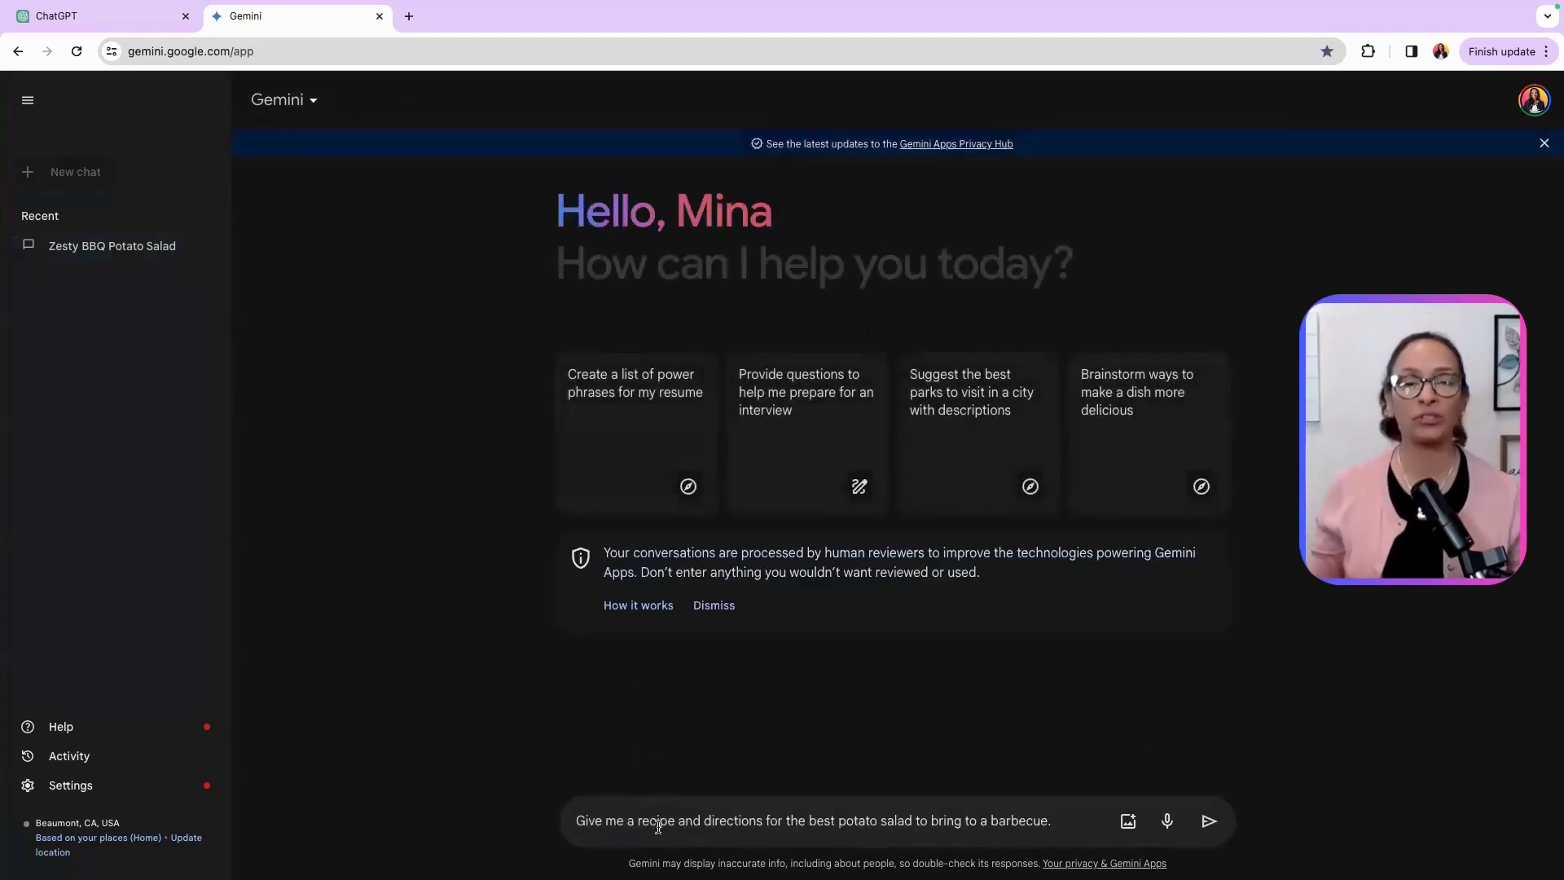
key(Return)
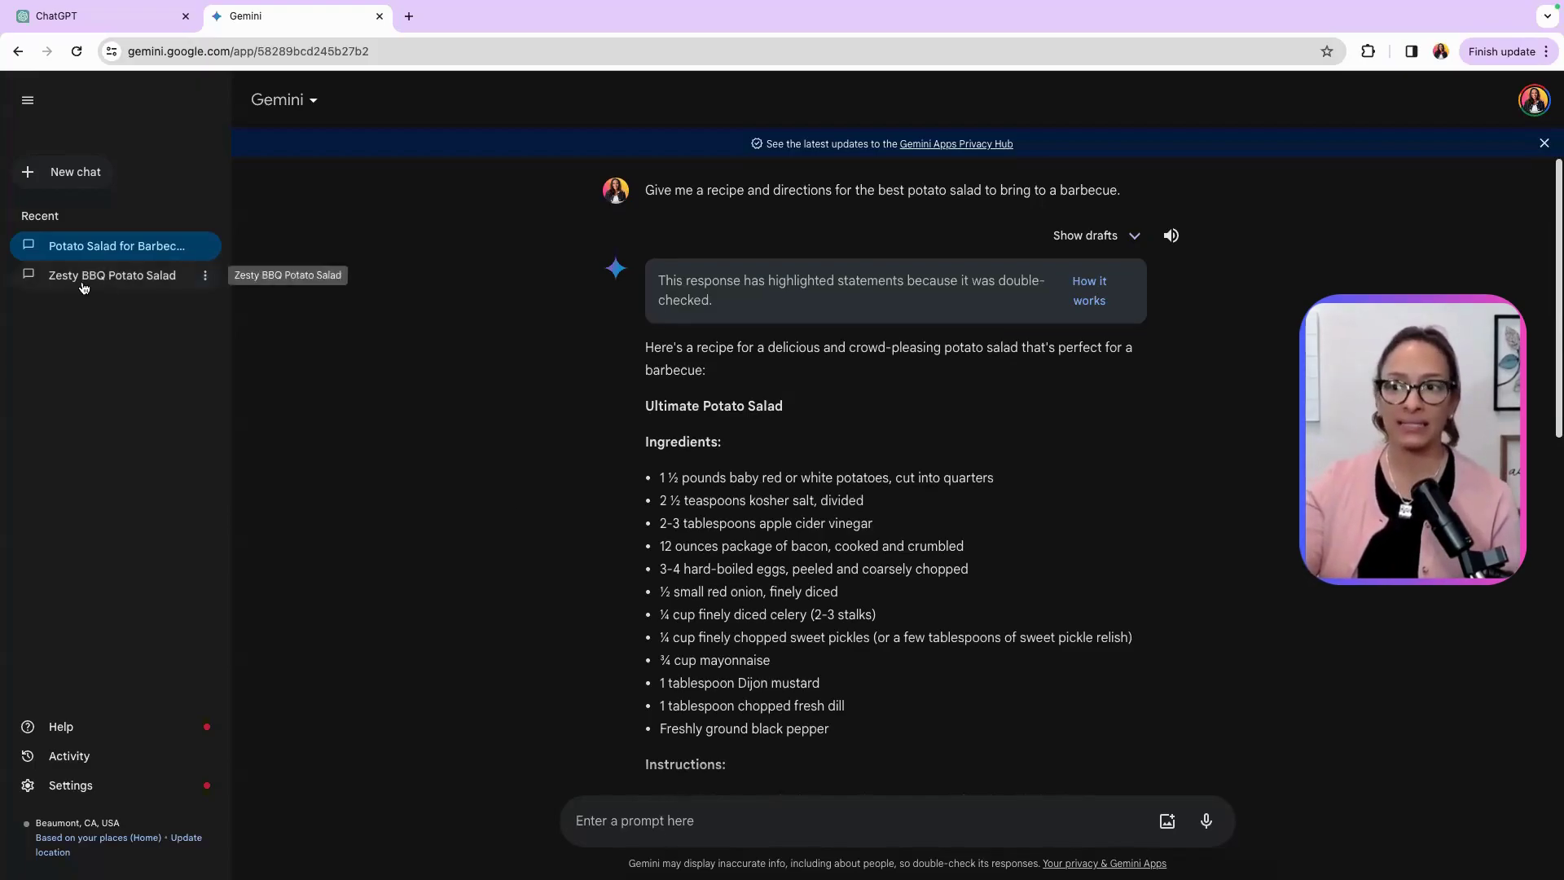
Look at the options offered for the two recent potato salad chats
click(205, 275)
click(179, 326)
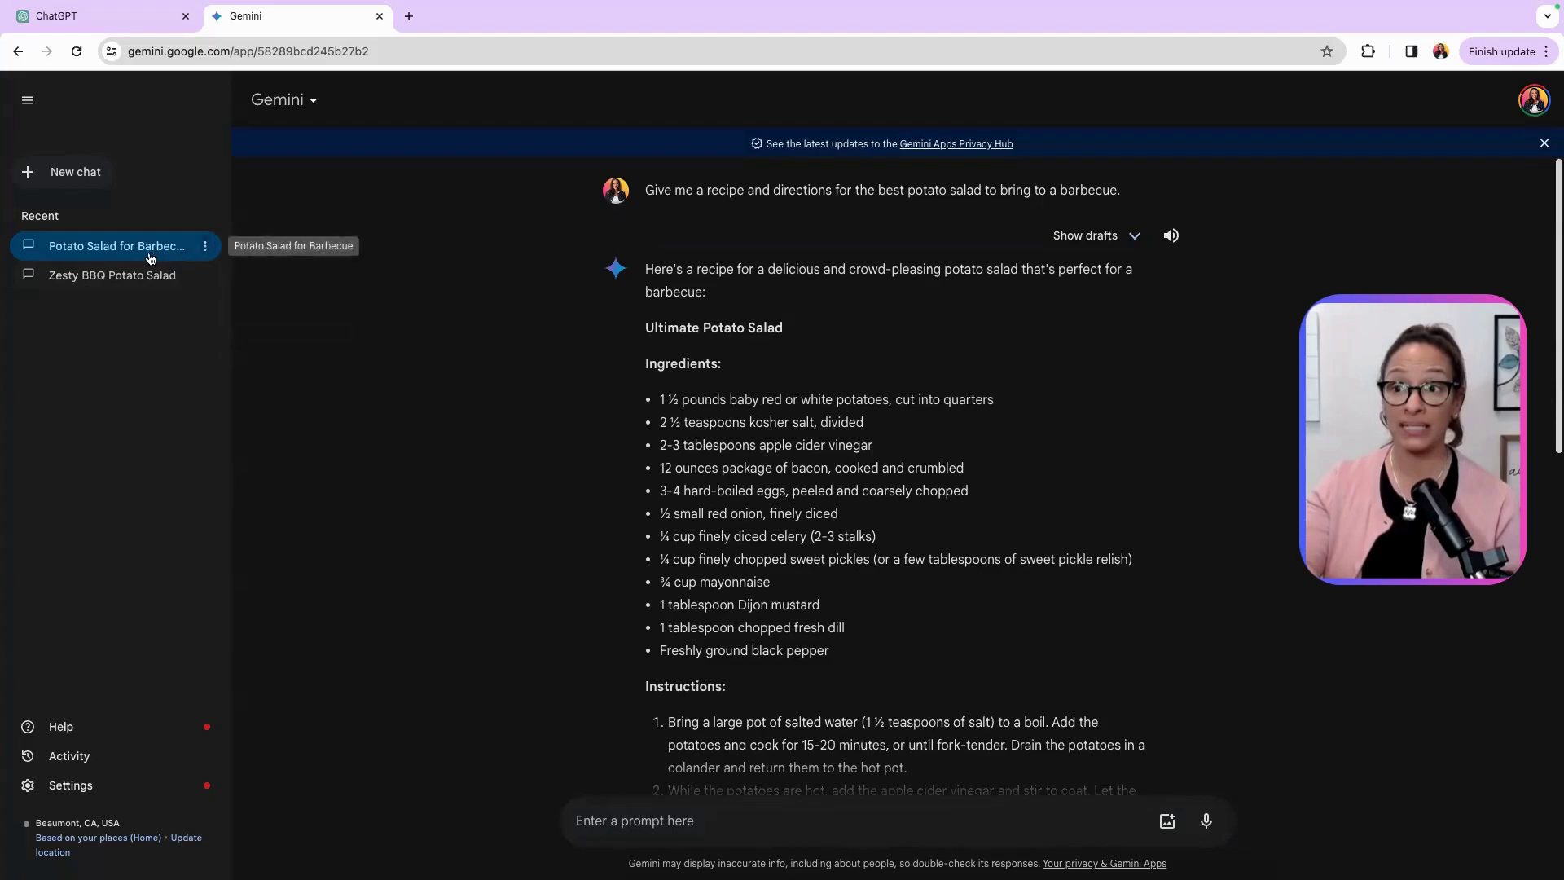
click(183, 257)
click(205, 246)
click(262, 303)
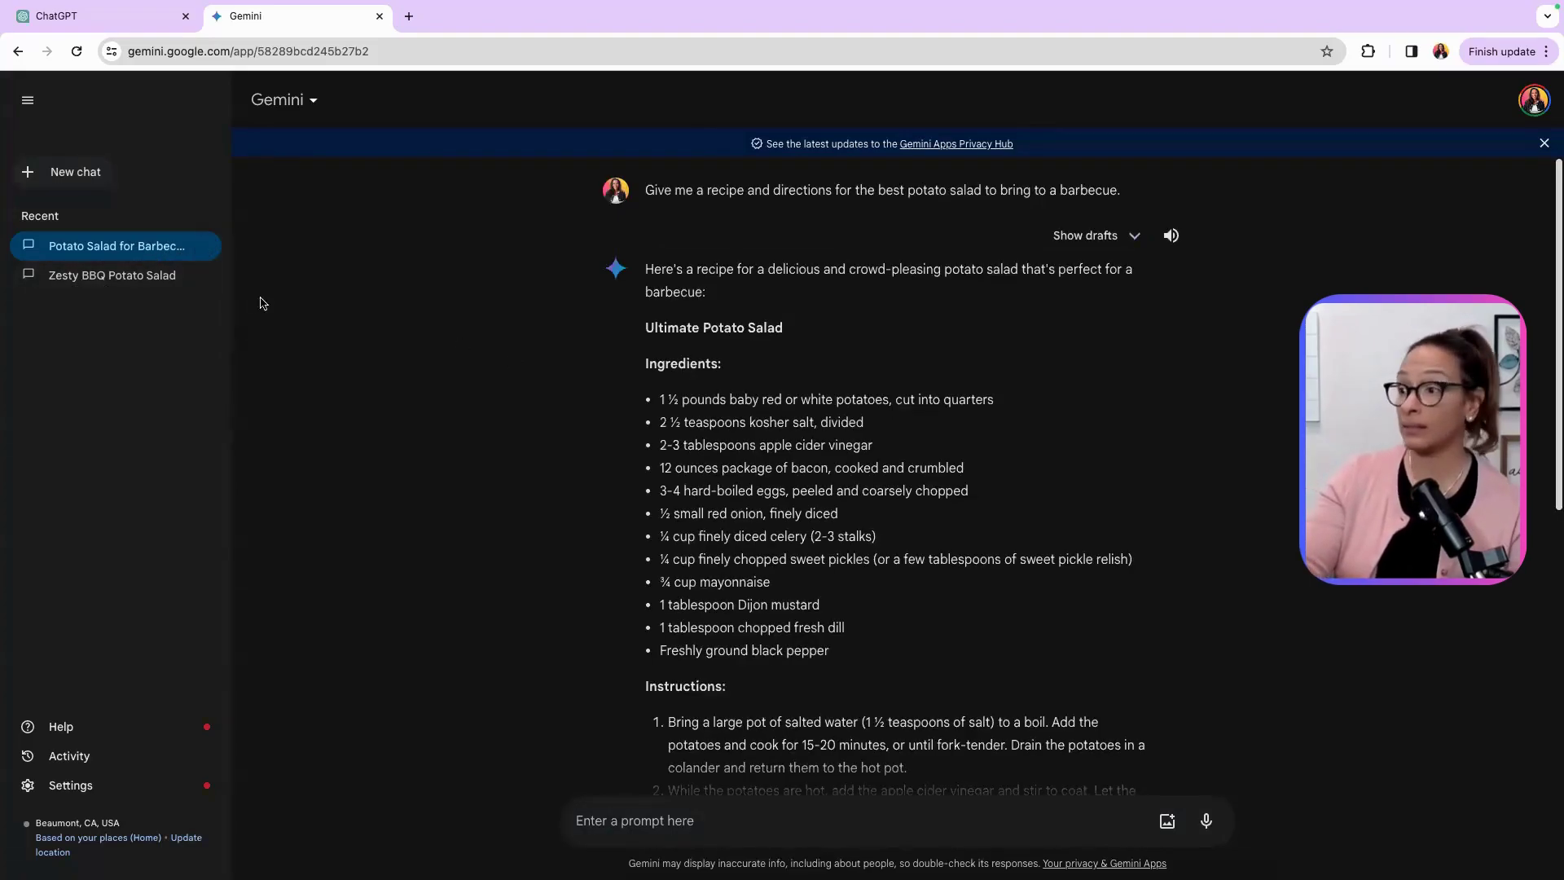
Open the recent Zesty BBQ Potato Salad chat and look through its instructions, tips and sources
click(150, 279)
scroll(752, 546, down, 5)
scroll(754, 542, down, 4)
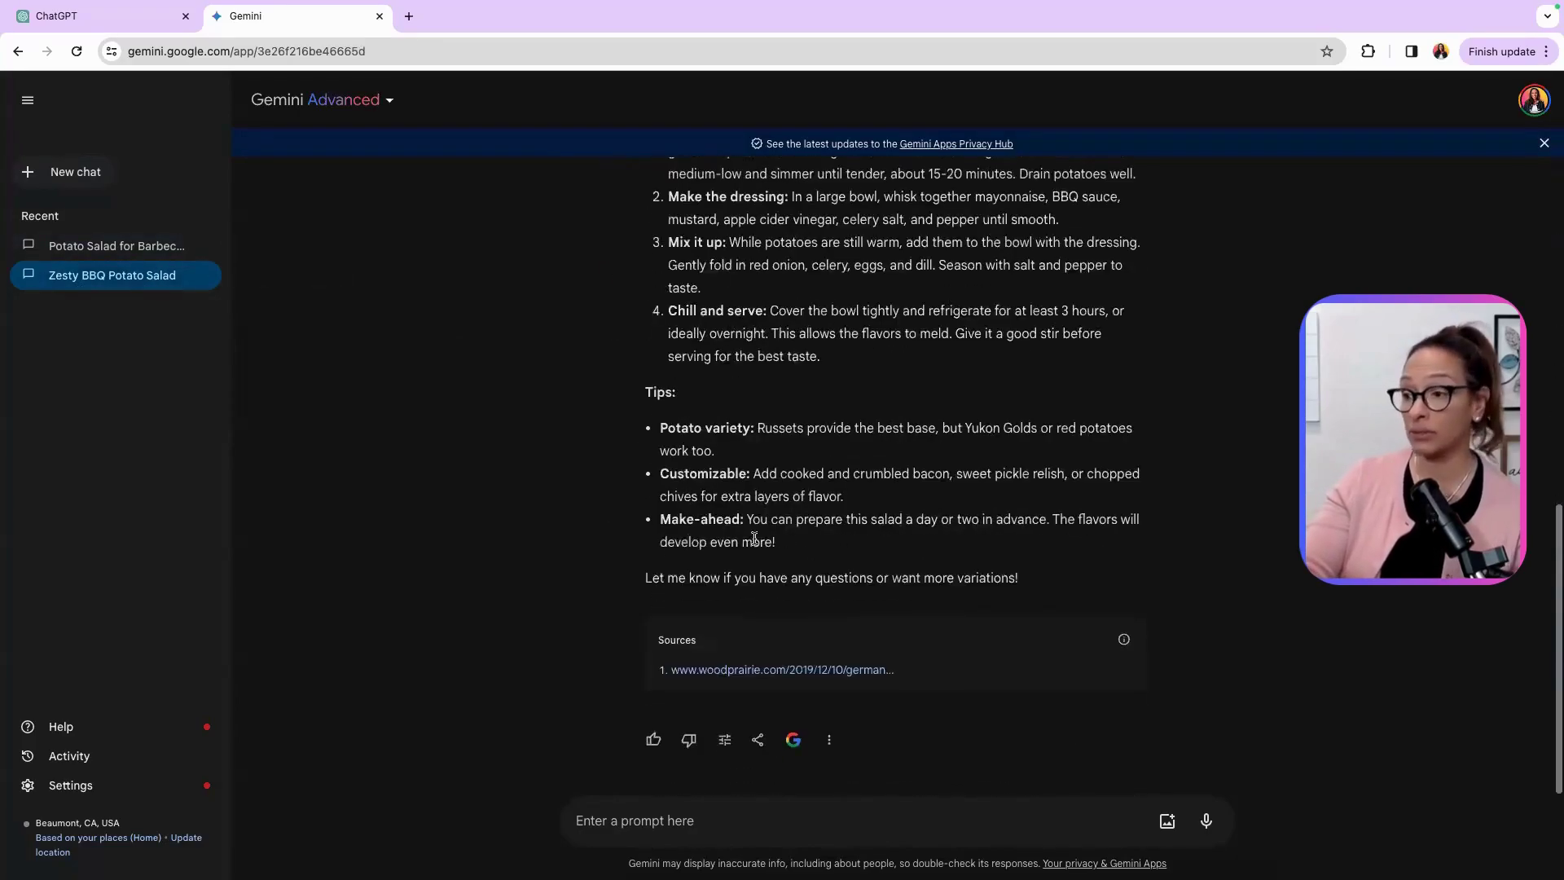
scroll(754, 537, up, 3)
Turn off Gemini's dark theme in the settings
click(71, 785)
click(268, 723)
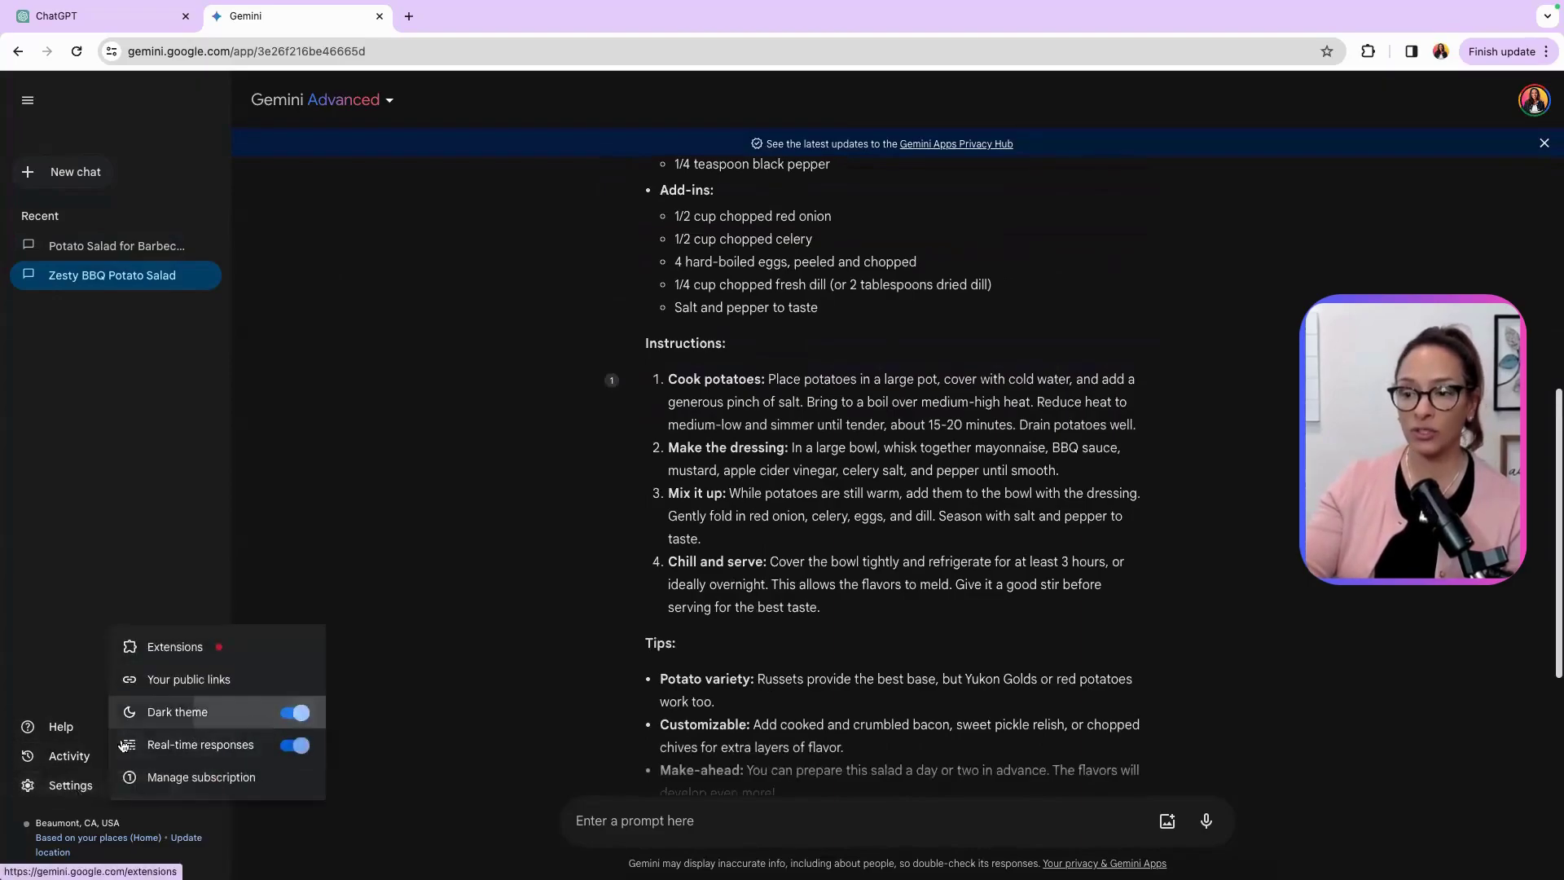
click(378, 612)
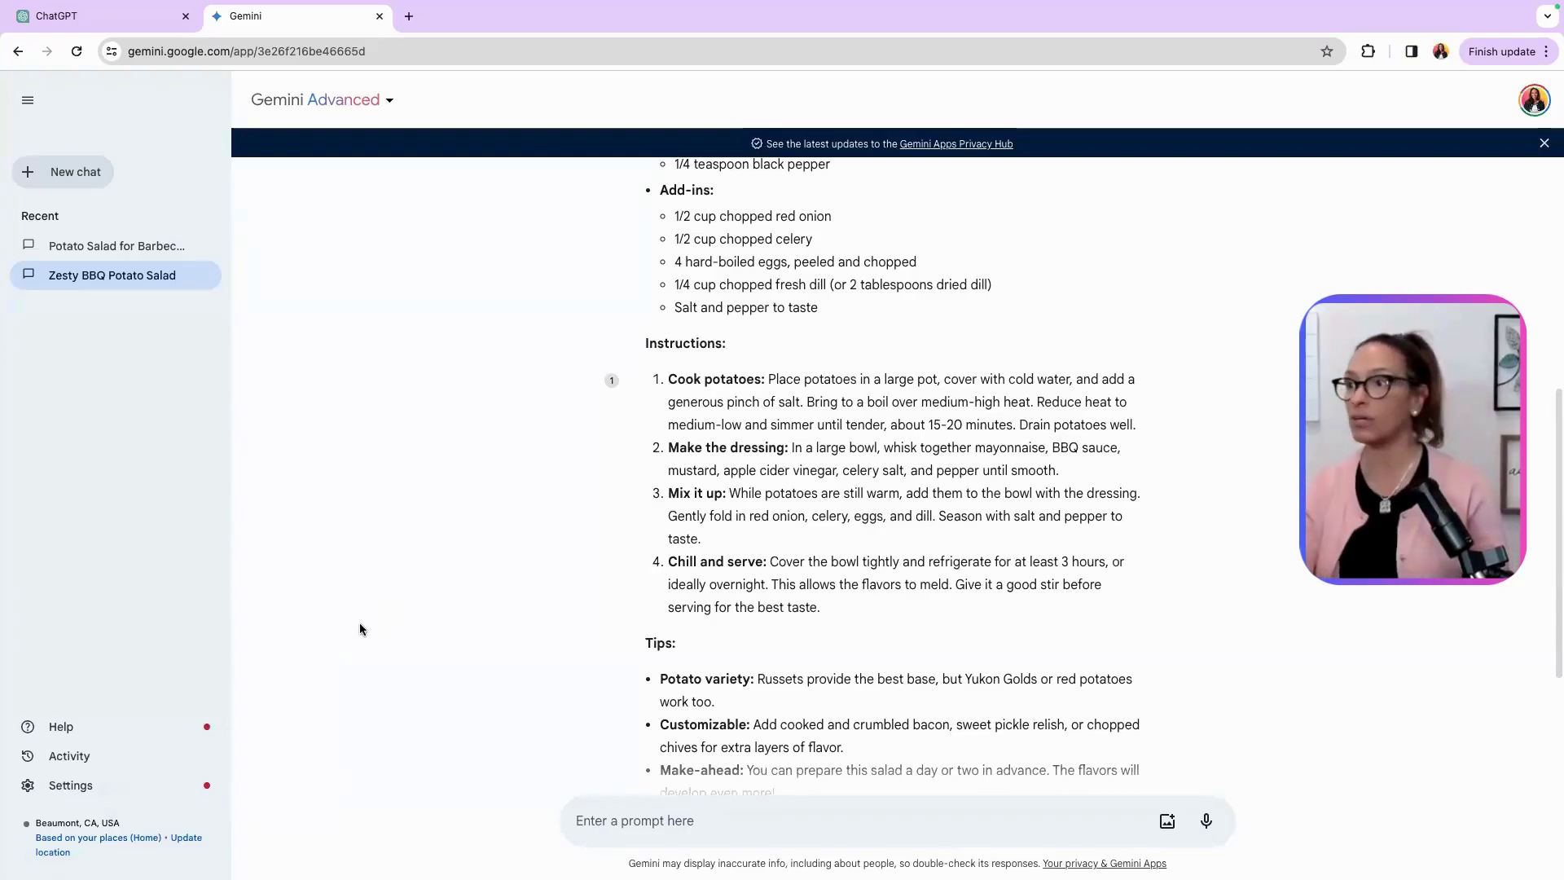
Play the Zesty BBQ Potato Salad response aloud from its beginning, and stop the playback after listening briefly
scroll(399, 639, up, 3)
scroll(436, 688, down, 3)
scroll(343, 671, up, 3)
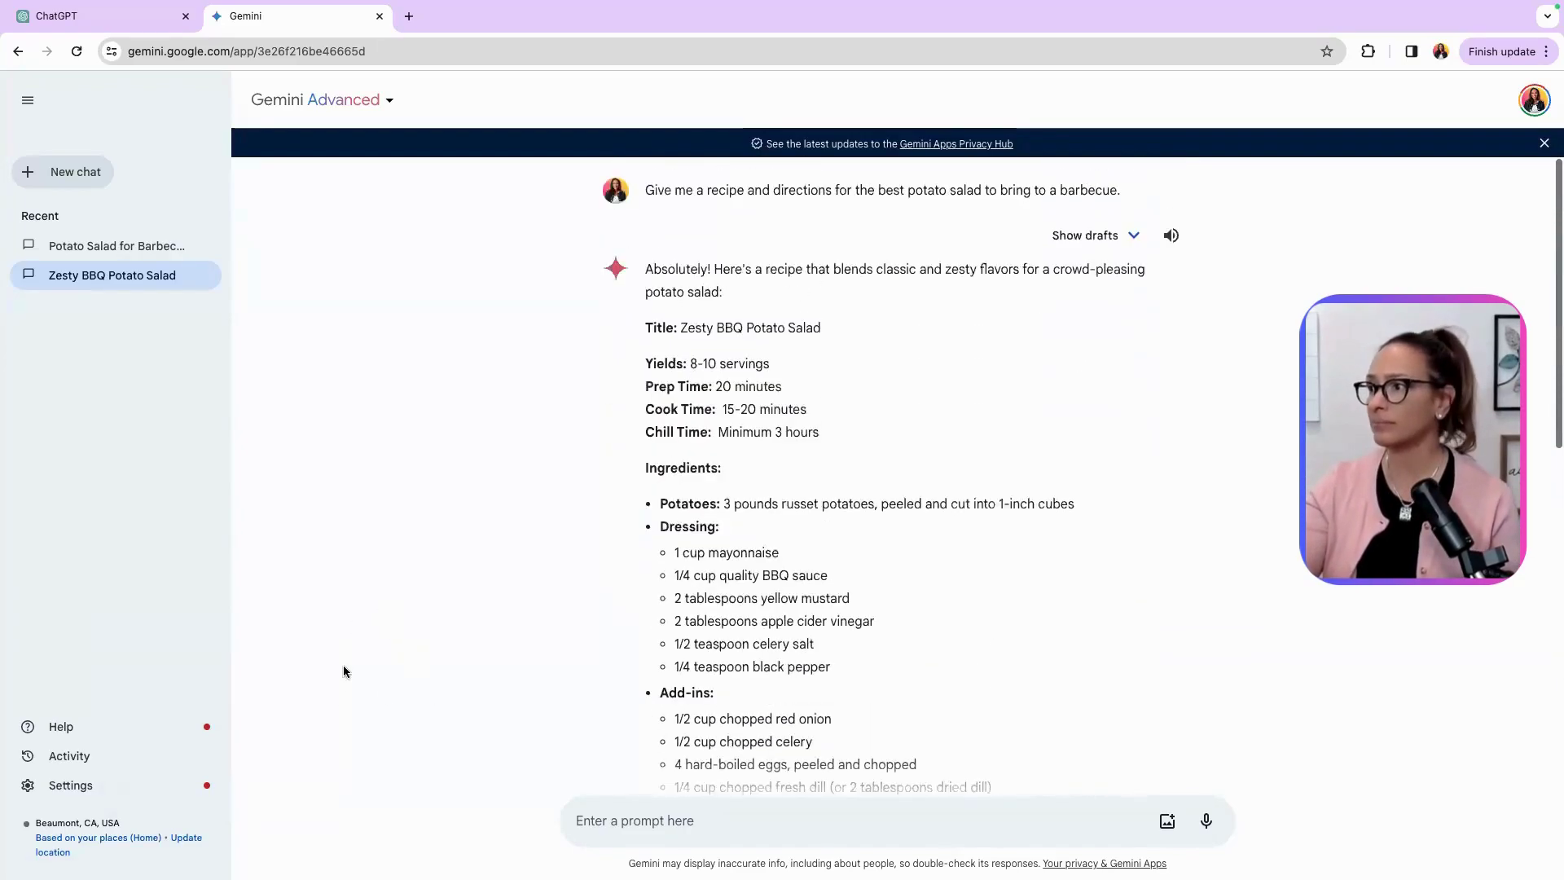
click(1172, 238)
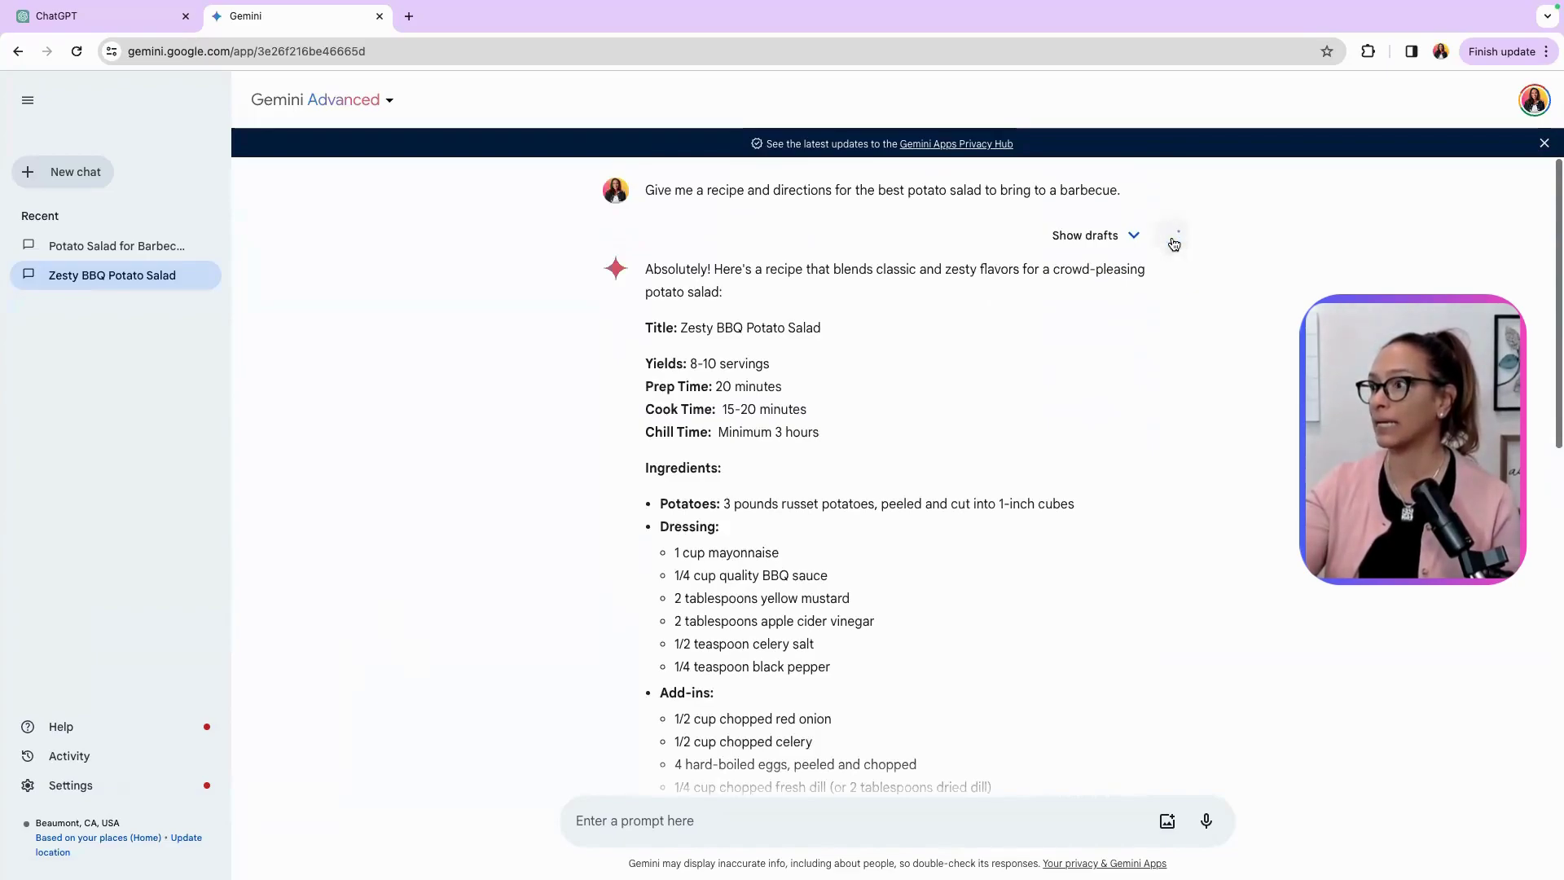
click(1171, 237)
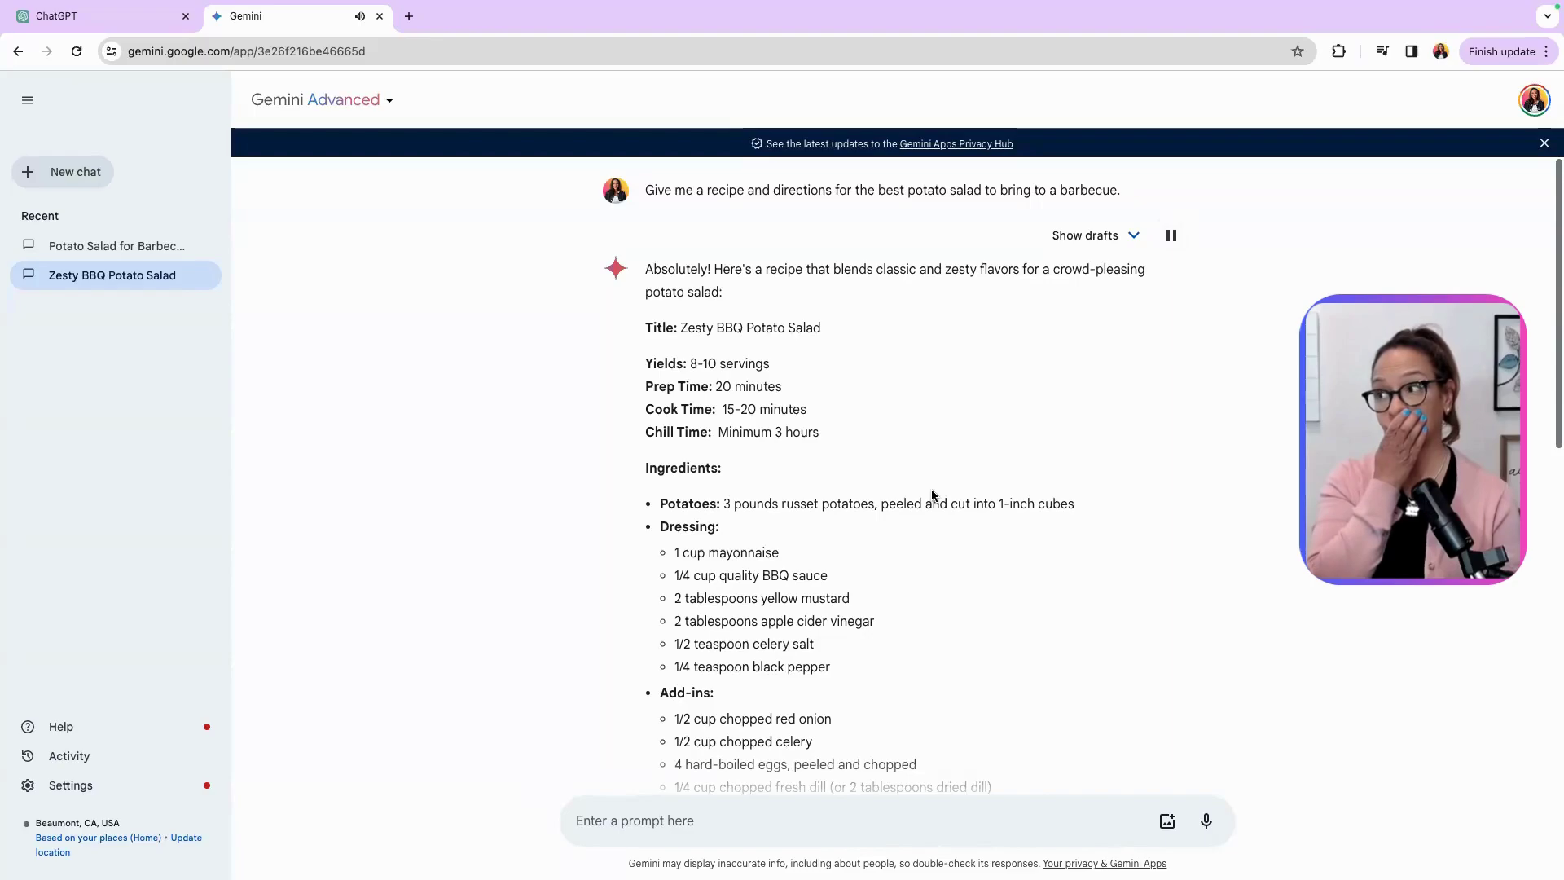
click(1172, 237)
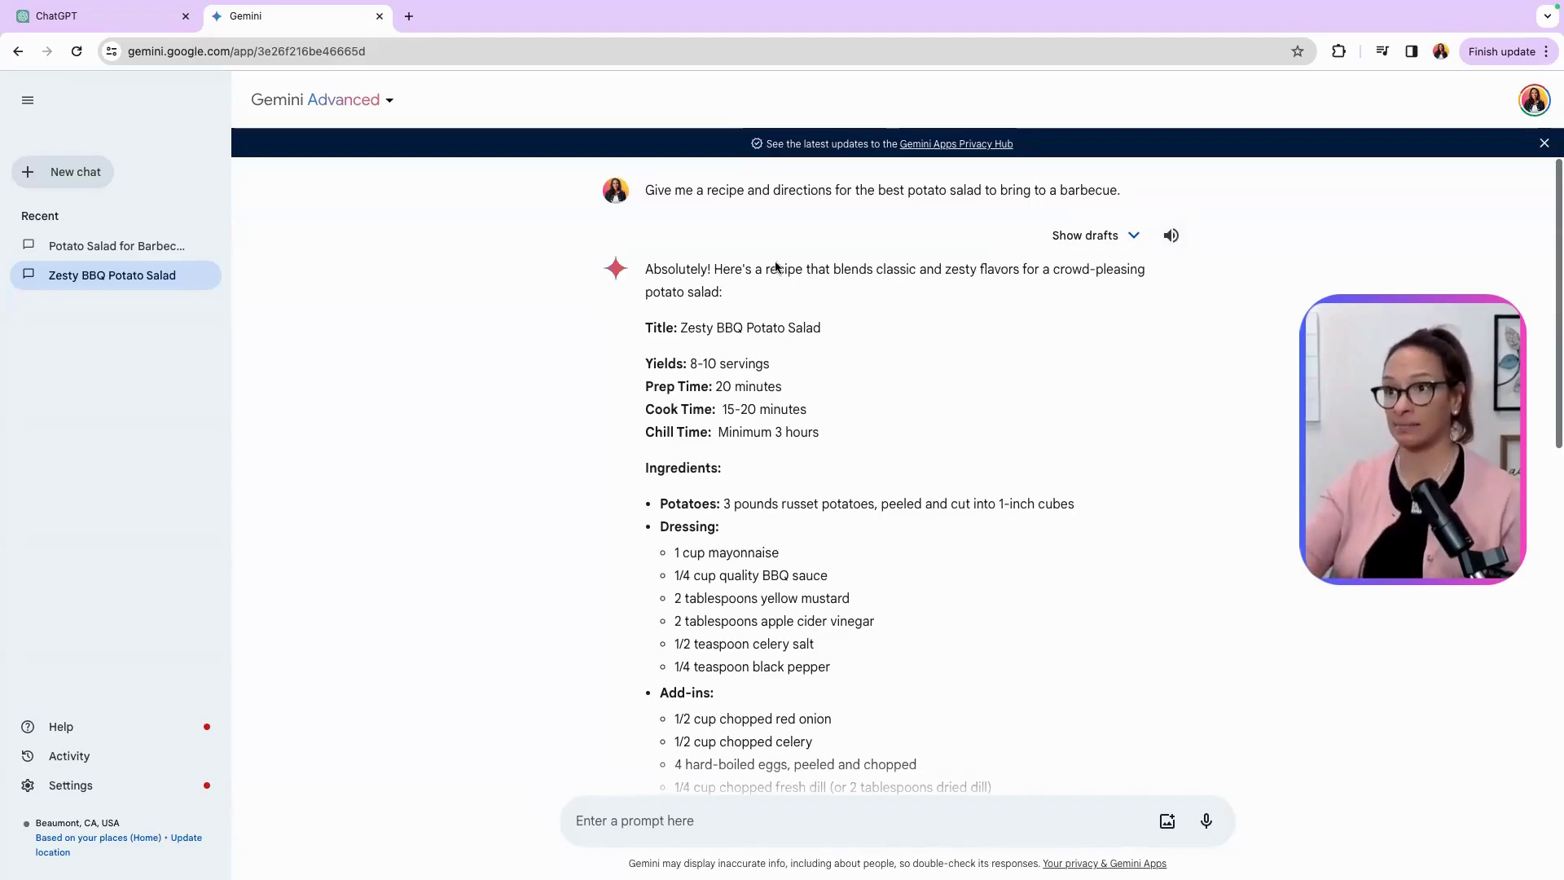
Switch to ChatGPT and review its potato salad recipe from the ingredients through the closing directions
click(106, 18)
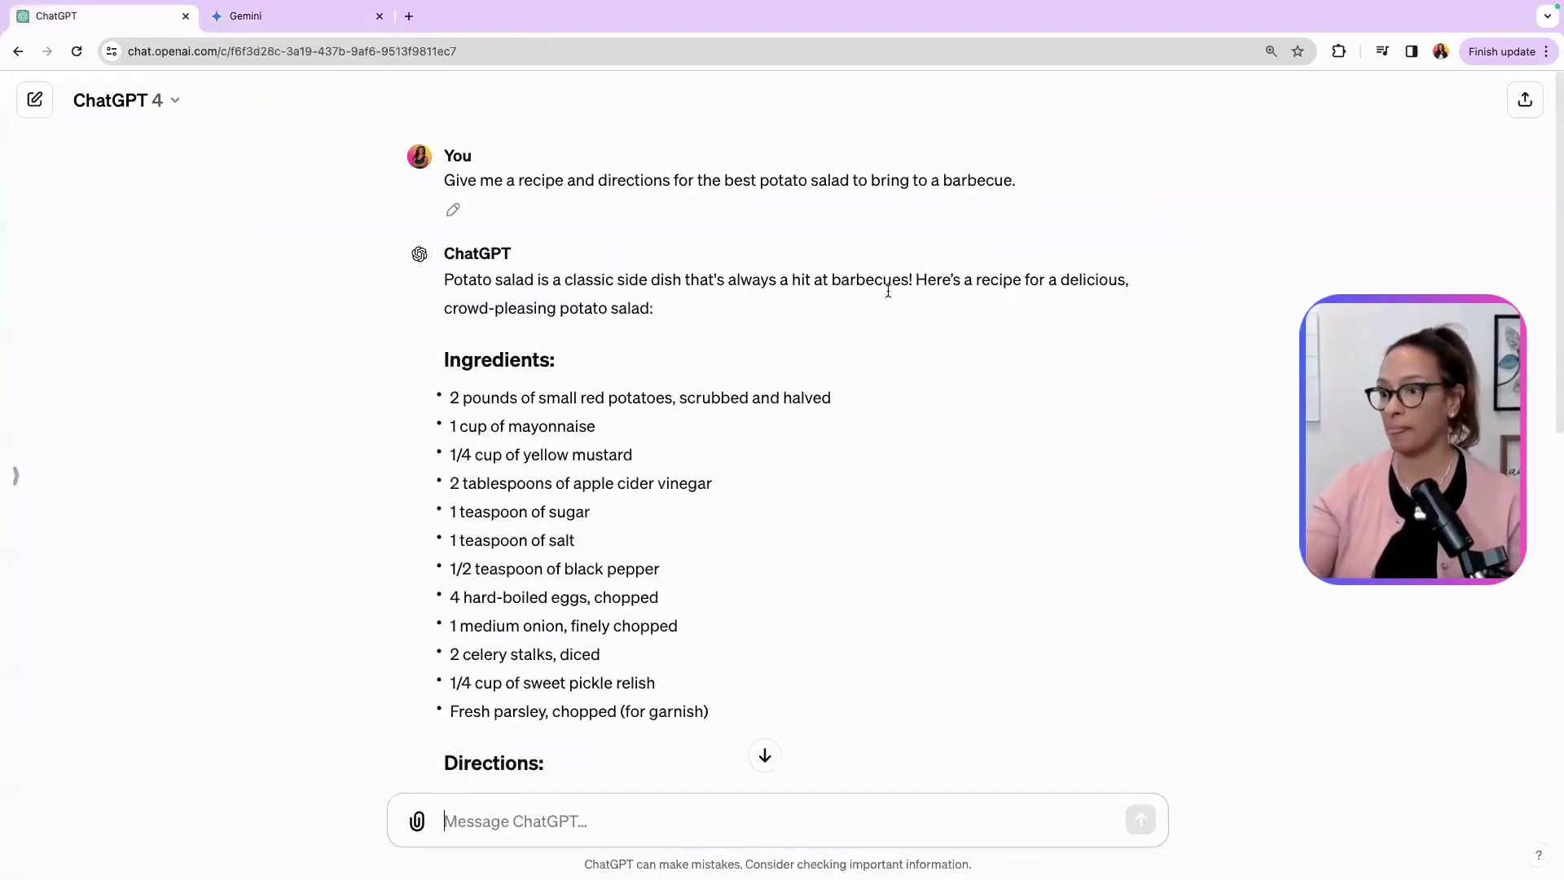
scroll(681, 552, down, 10)
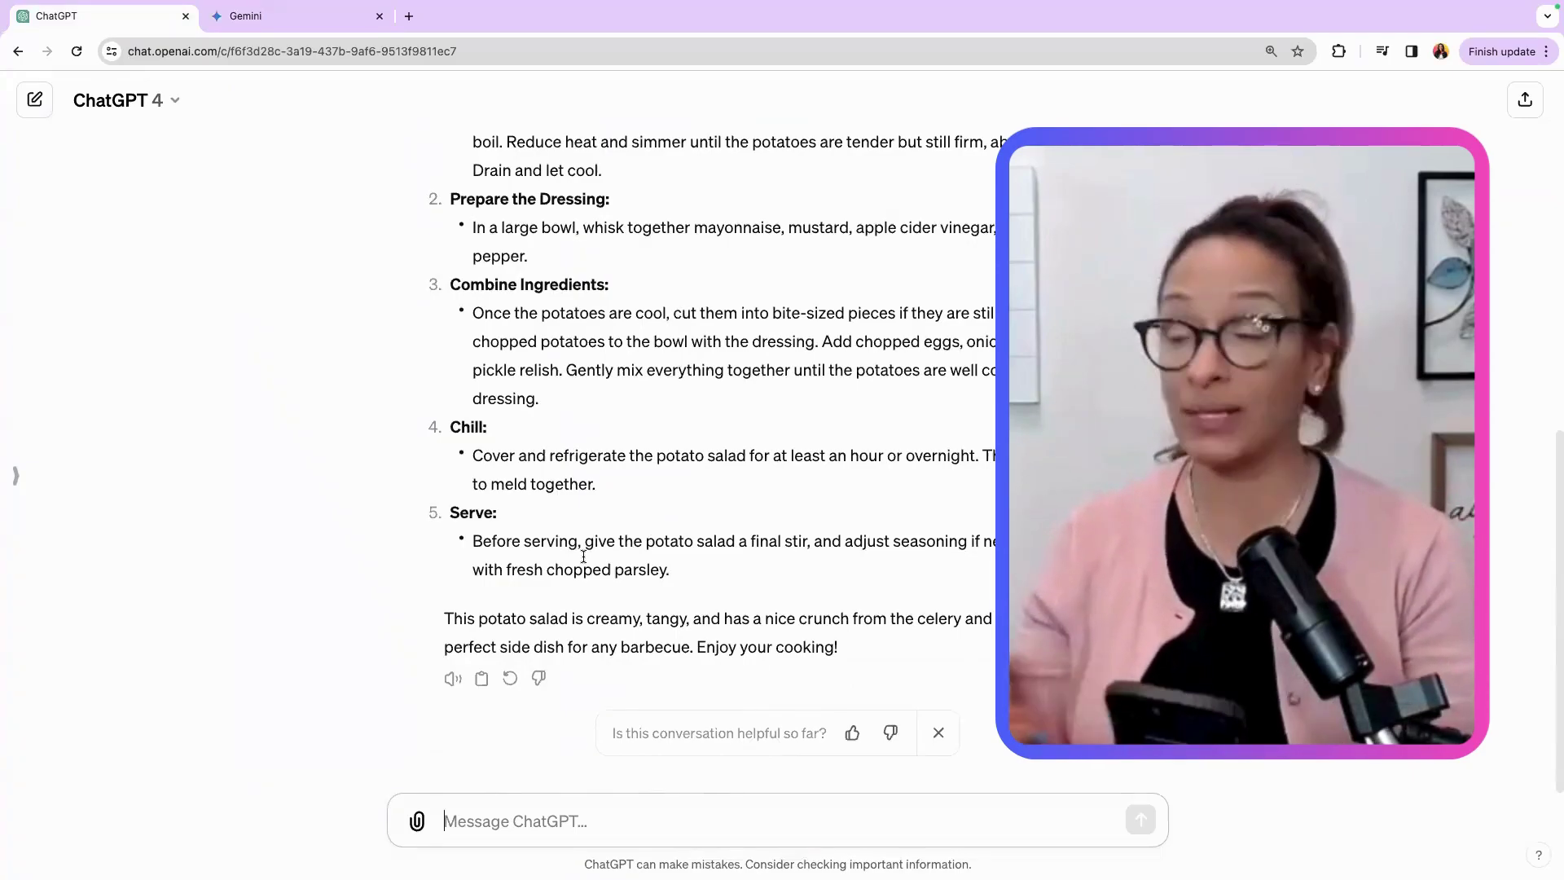
scroll(601, 549, up, 10)
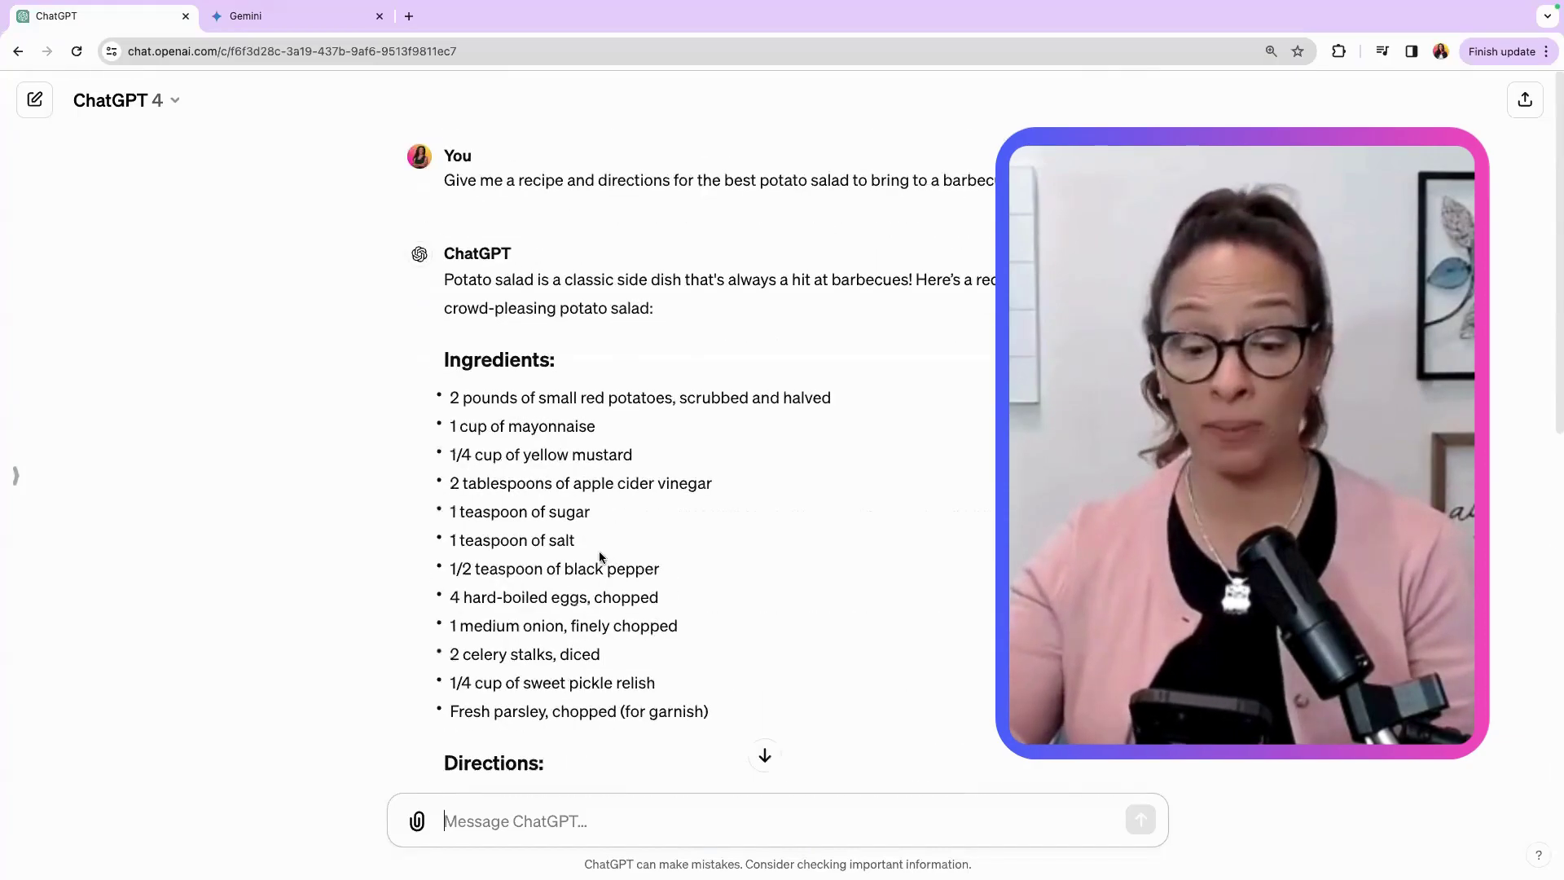